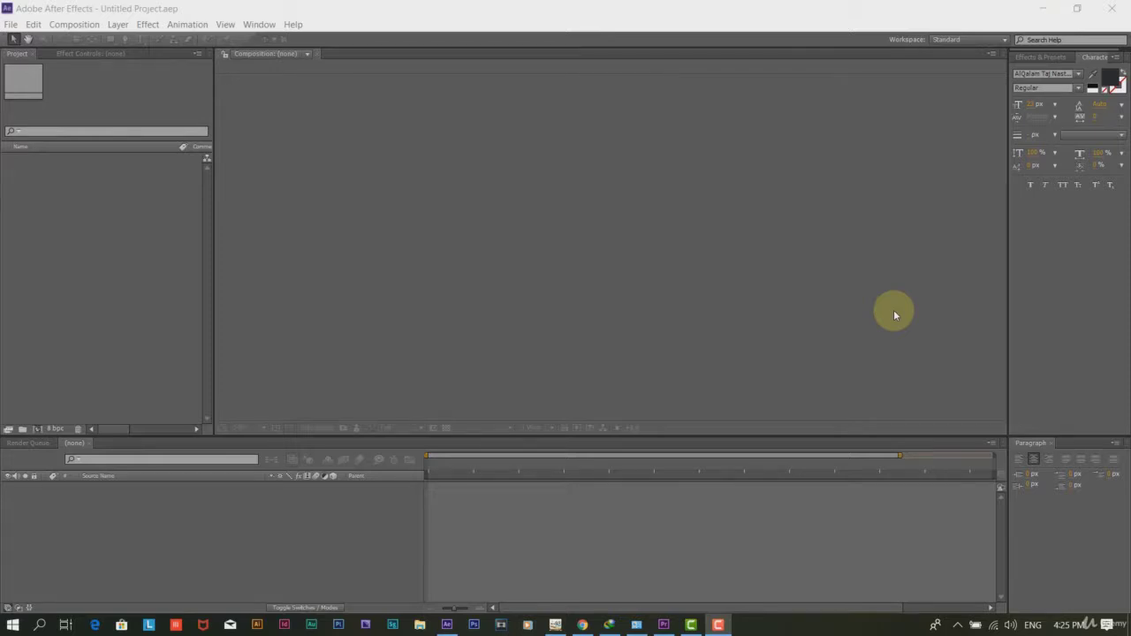
Step: Create Comp 1 from the HDTV 1080 29.97 preset, aspect ratio locked, duration 0;00;07;20
click(893, 309)
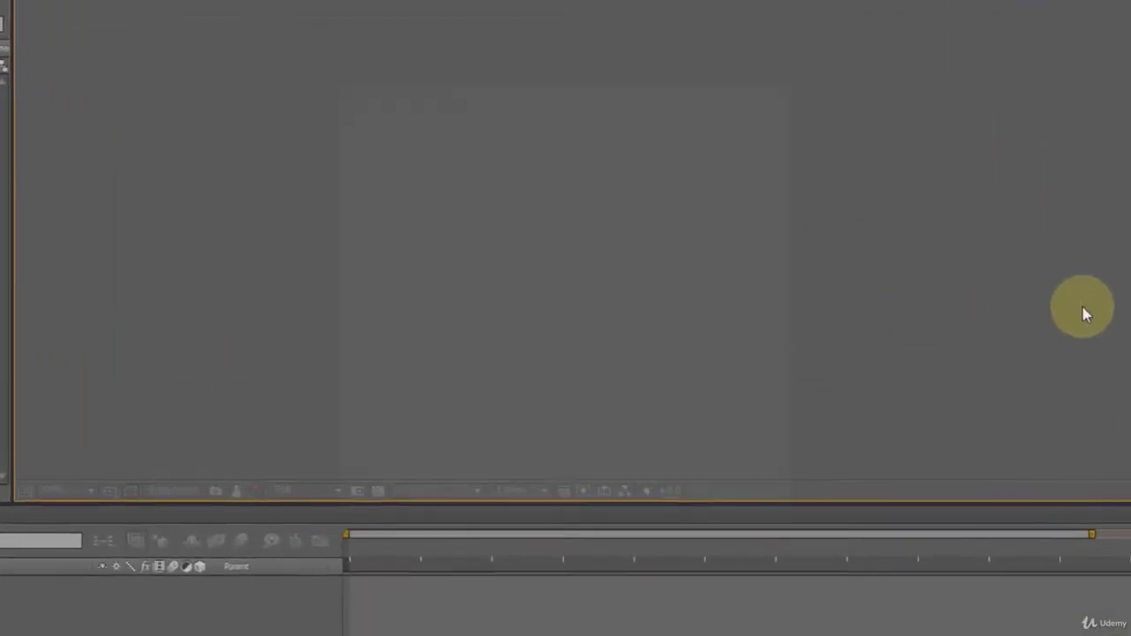
key(ctrl+n)
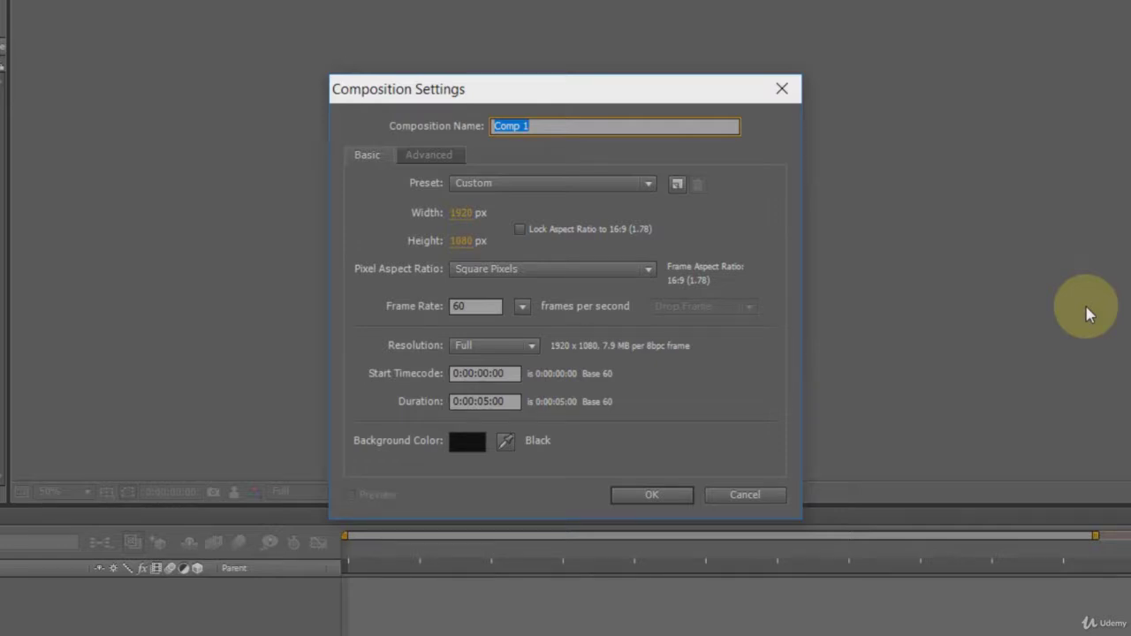
click(647, 186)
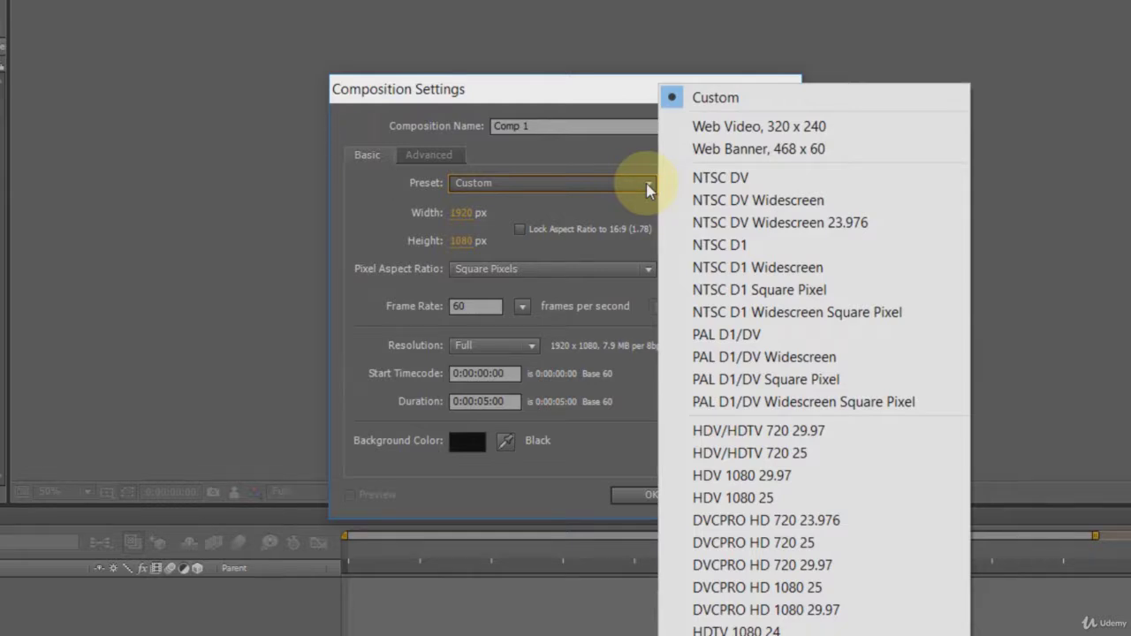
click(758, 635)
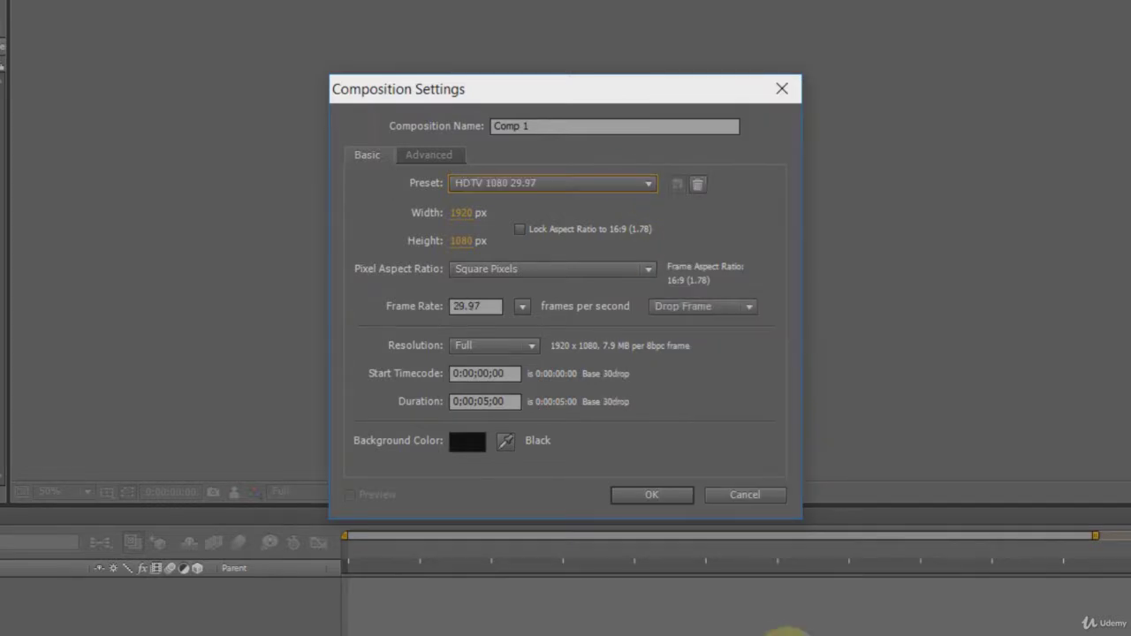
click(519, 230)
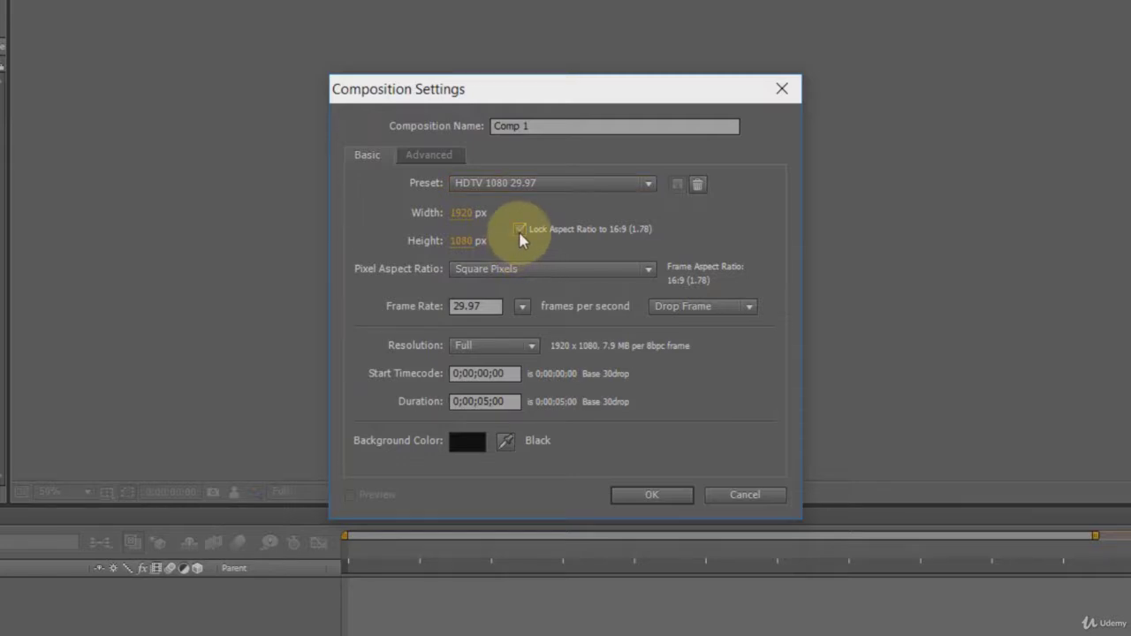
click(651, 270)
click(651, 270)
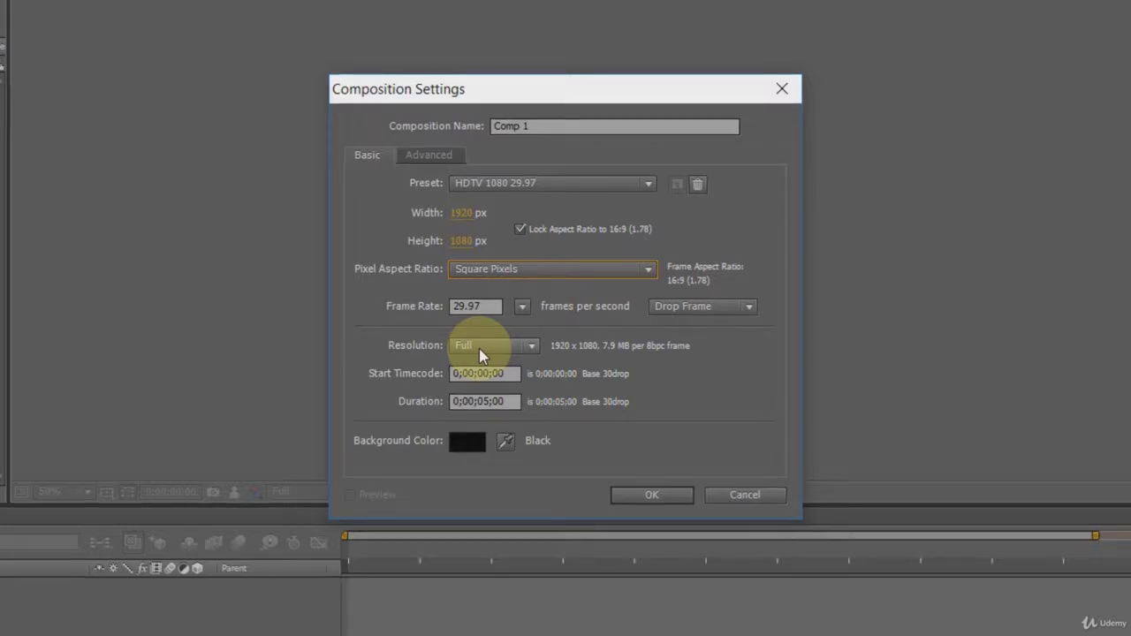
click(495, 402)
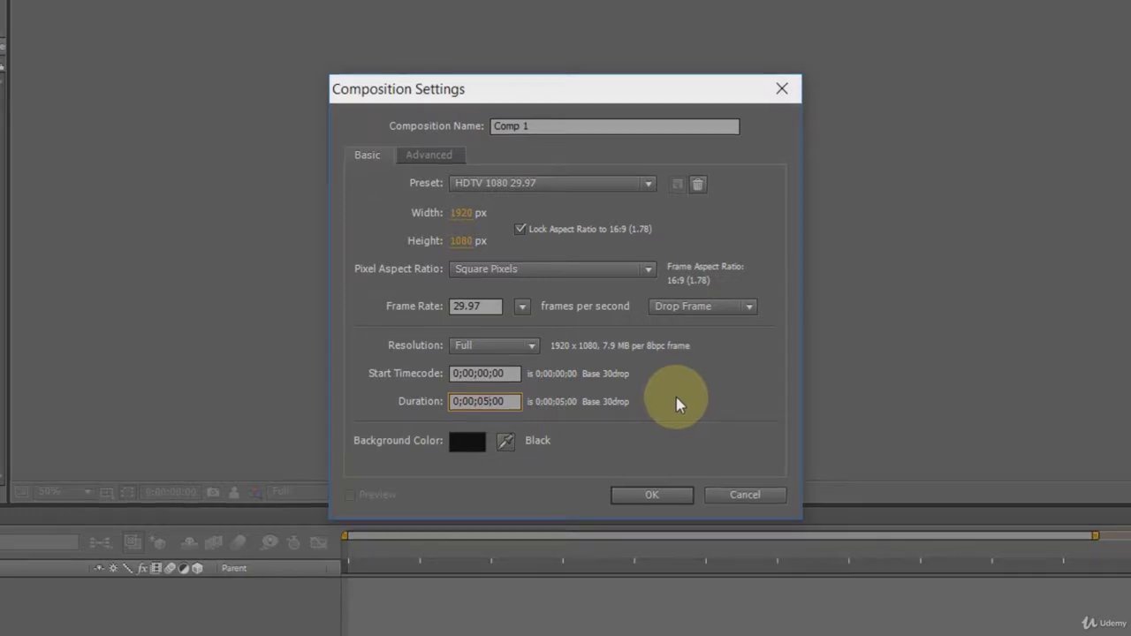
key(BackSpace)
text(7)
key(shift+Right)
text(20)
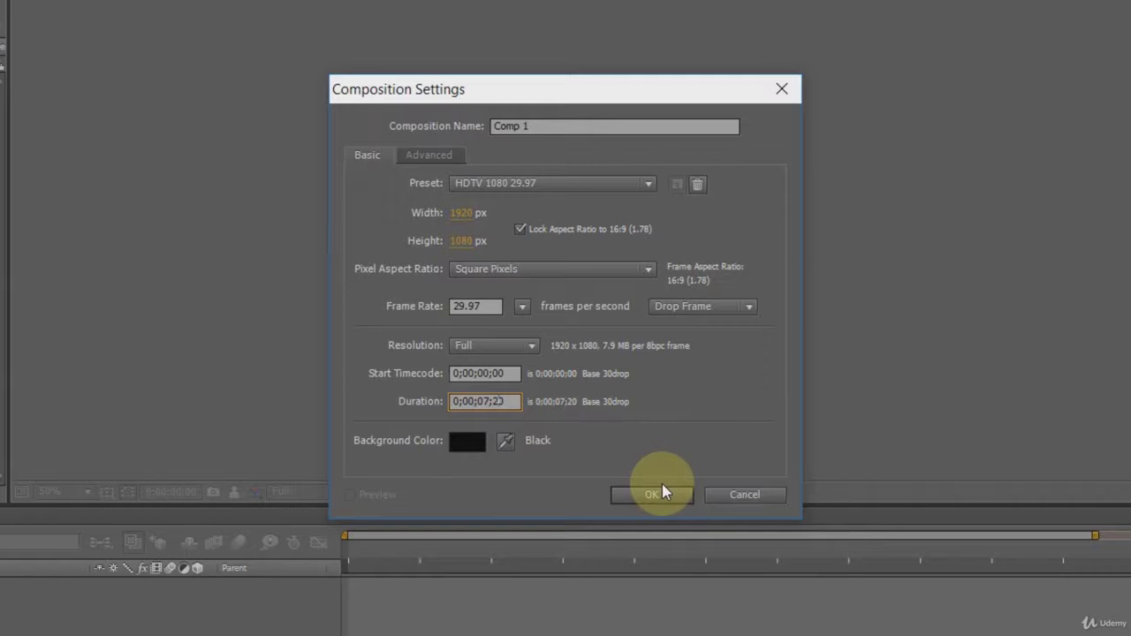
click(653, 494)
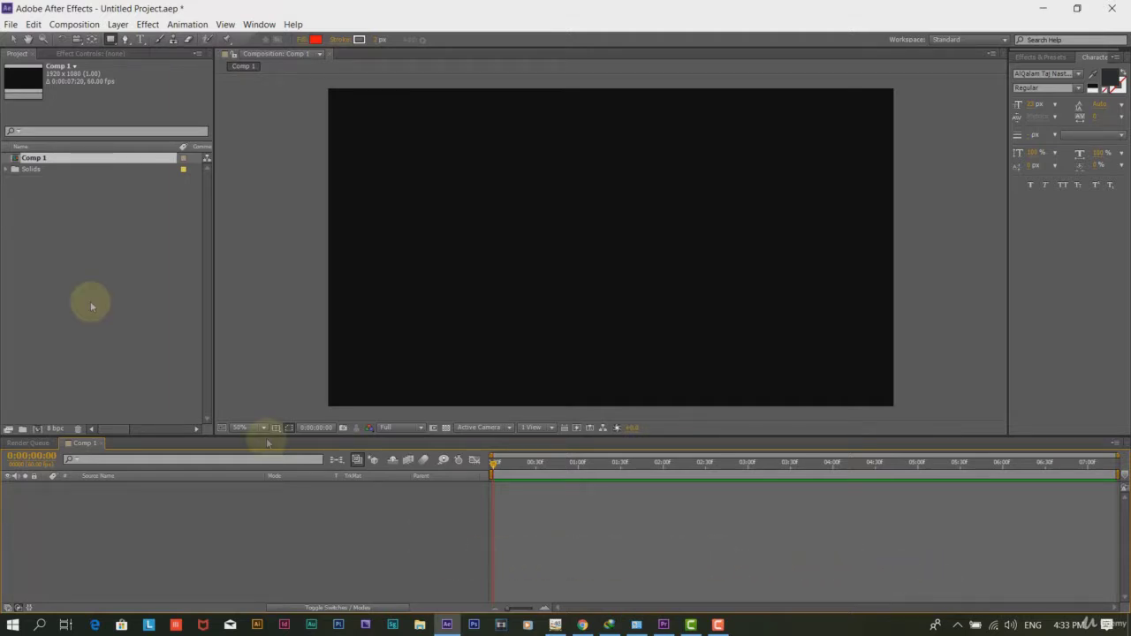
Step: Add a full-frame solid coloured saturated yellow, Yellow Solid 1, to Comp 1
click(118, 24)
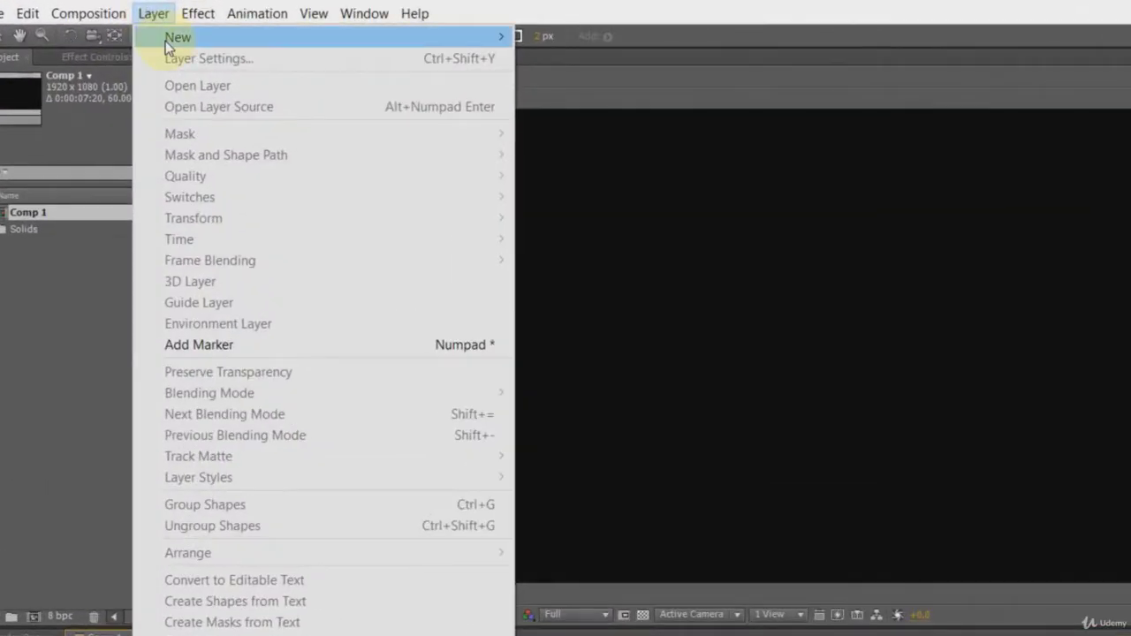
mouse_move(126, 43)
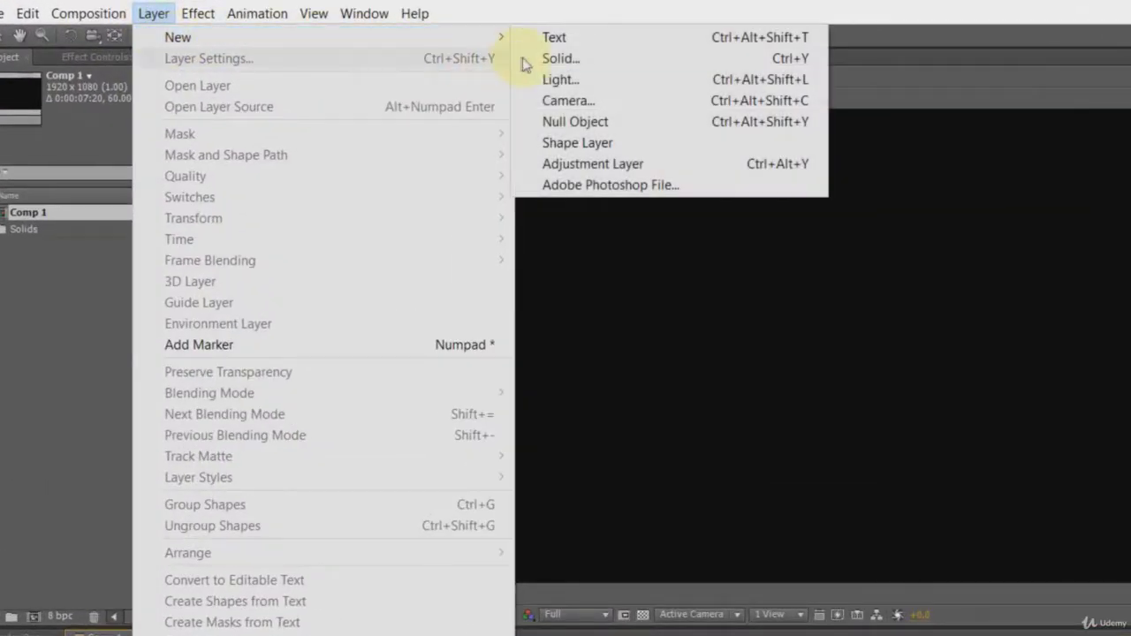
click(602, 58)
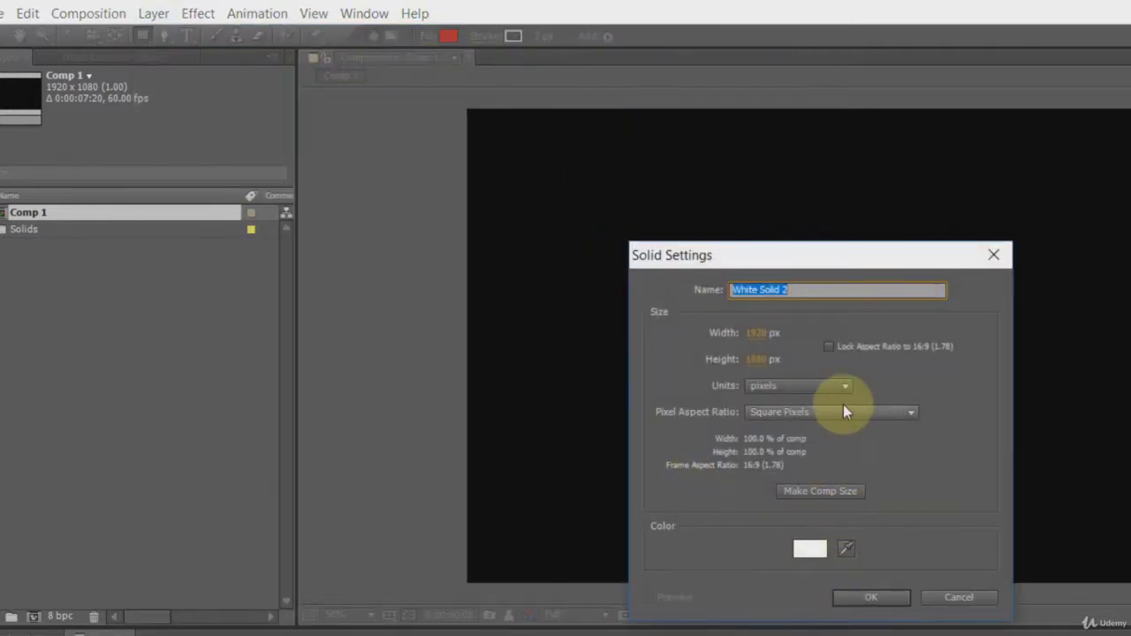
click(809, 549)
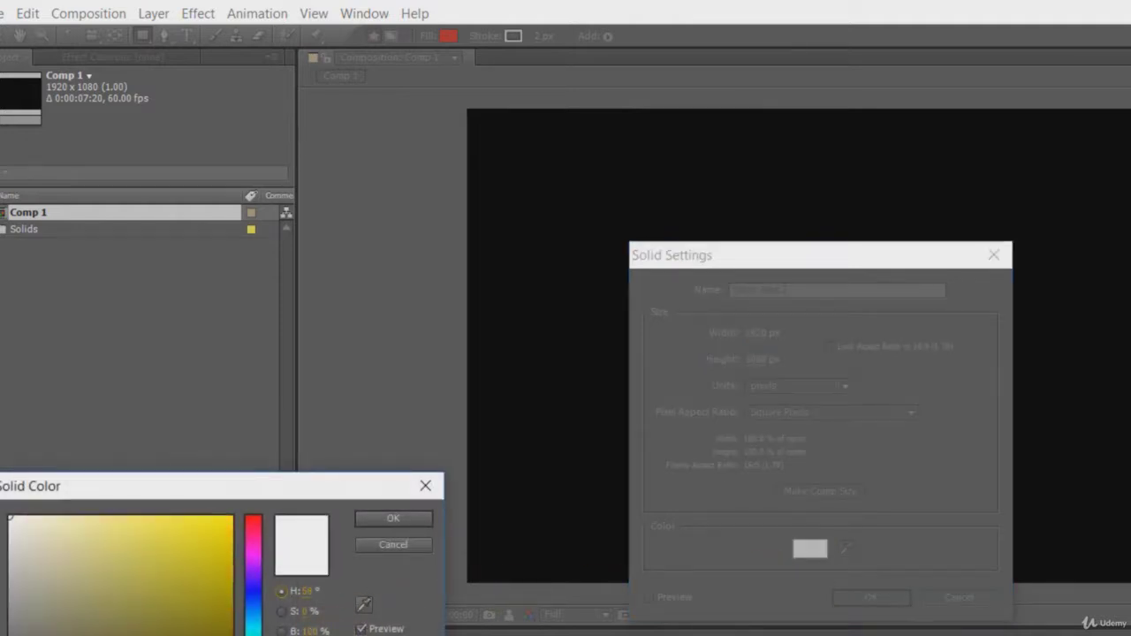
drag(182, 550, 249, 518)
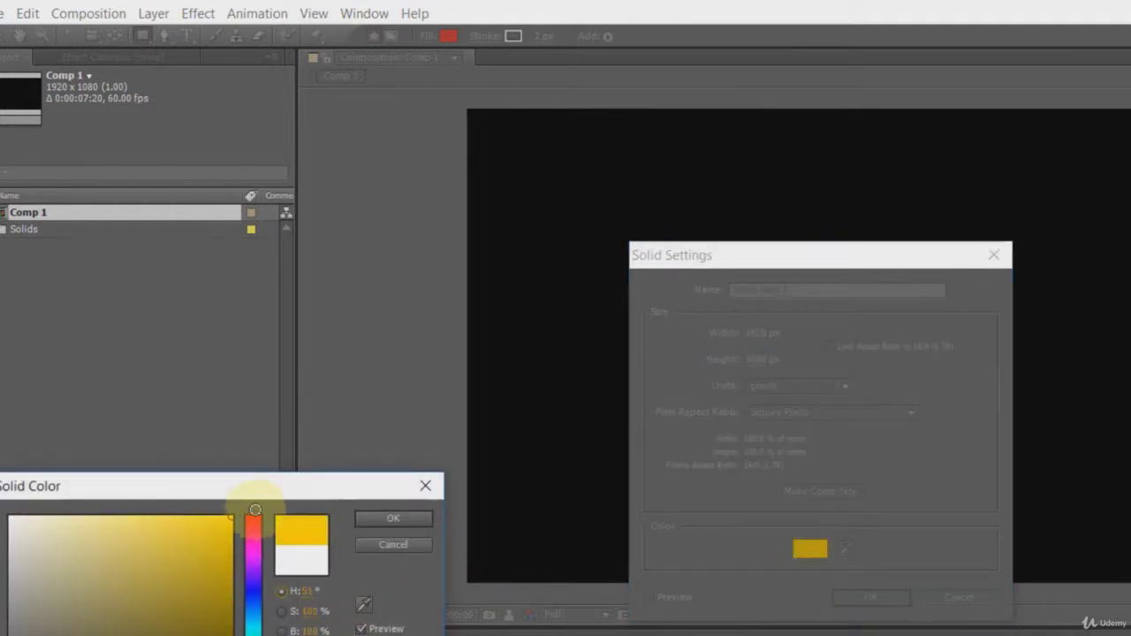
click(394, 518)
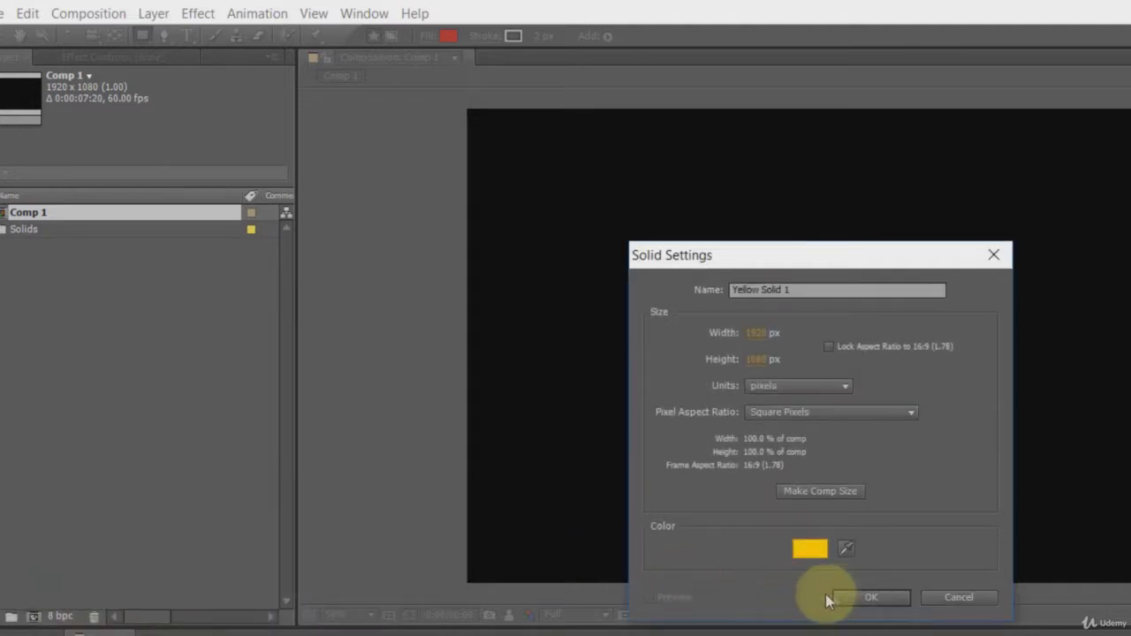
click(861, 598)
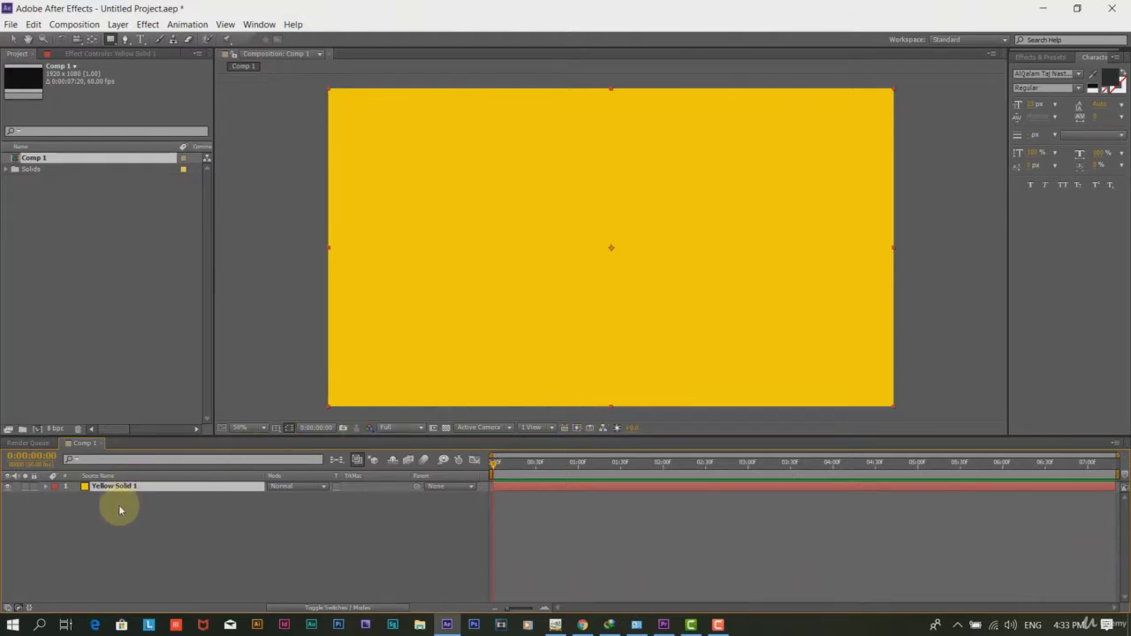
Step: Scale Yellow Solid 1 vertically into a thin strip and move it to the frame's bottom edge
key(s)
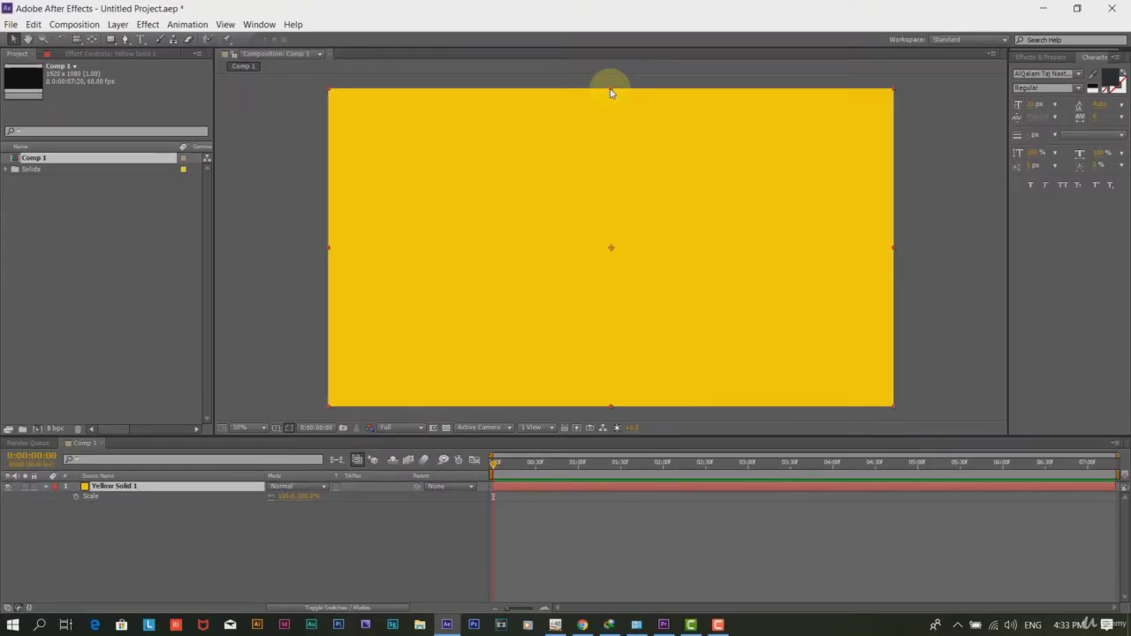
drag(610, 92, 654, 223)
click(475, 270)
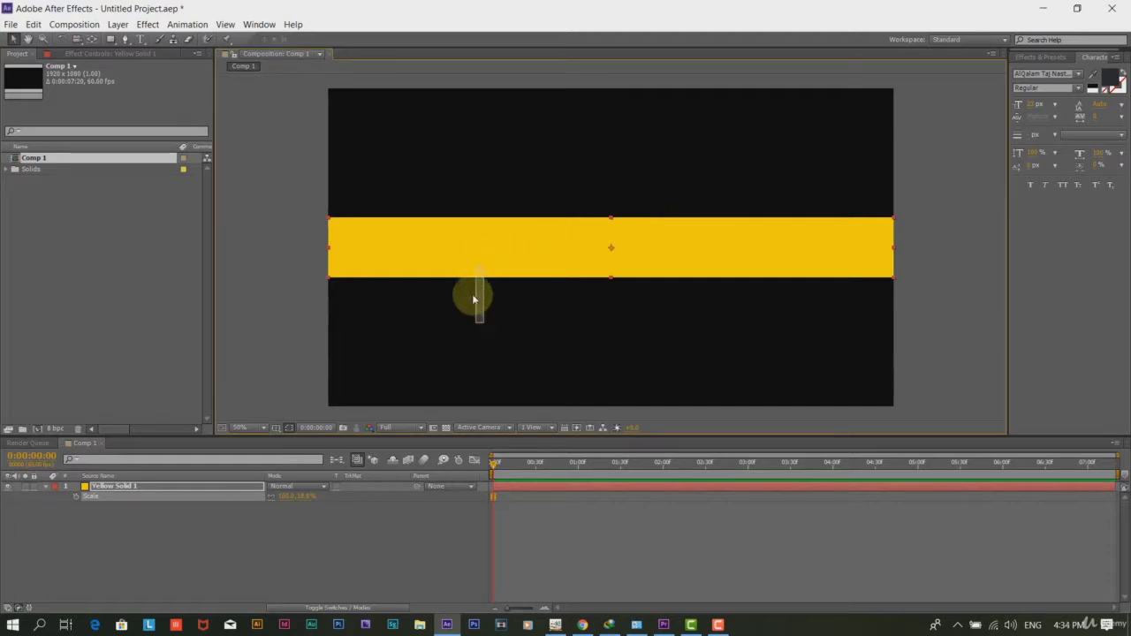
drag(472, 265, 474, 402)
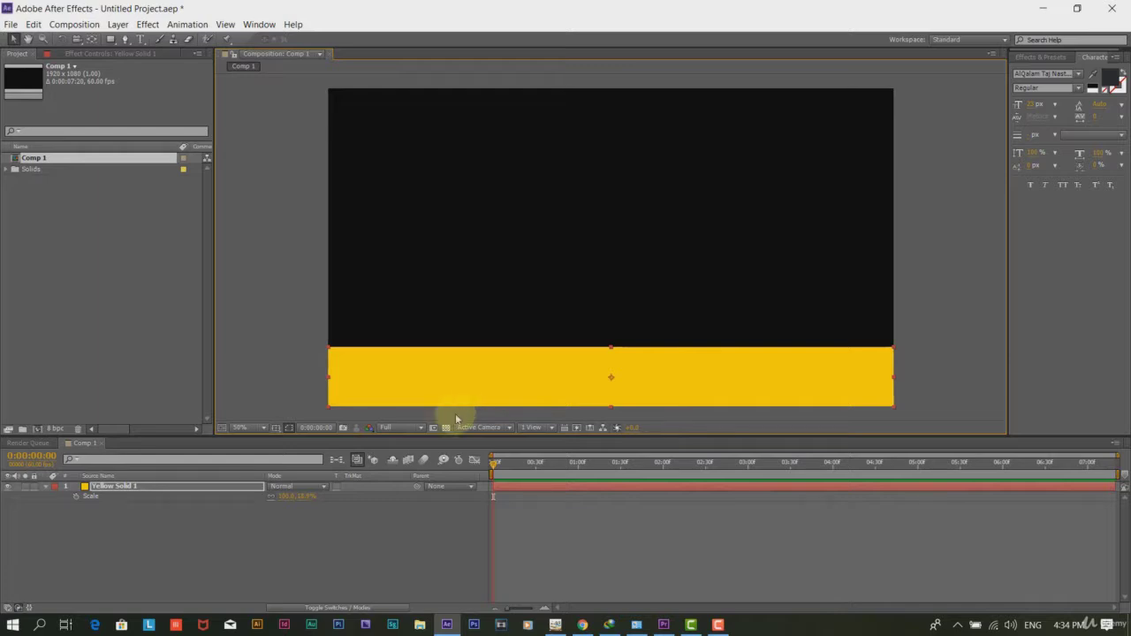
Step: Keyframe the yellow band's Position from off-screen left (-966, 980) to (960, 980) at 00:30f
key(p)
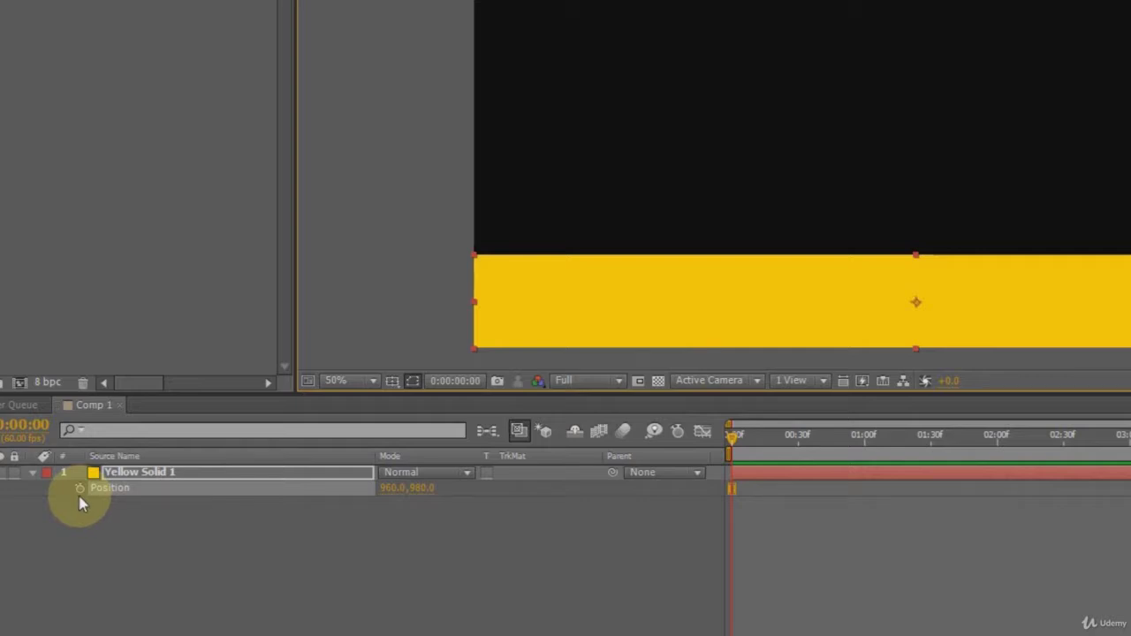
click(79, 488)
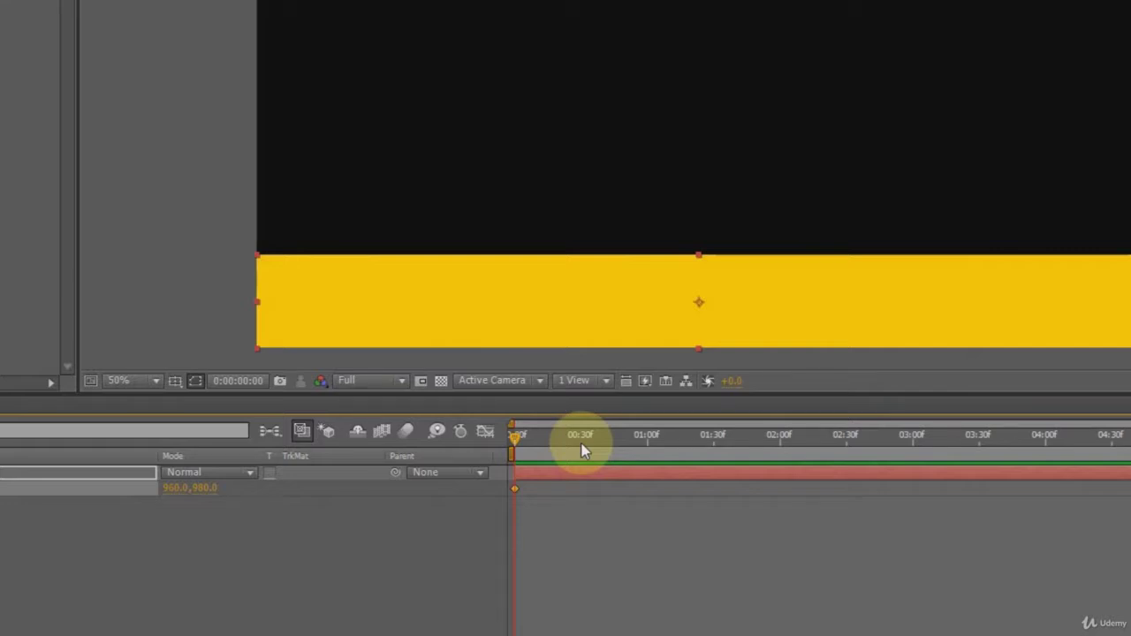
click(581, 445)
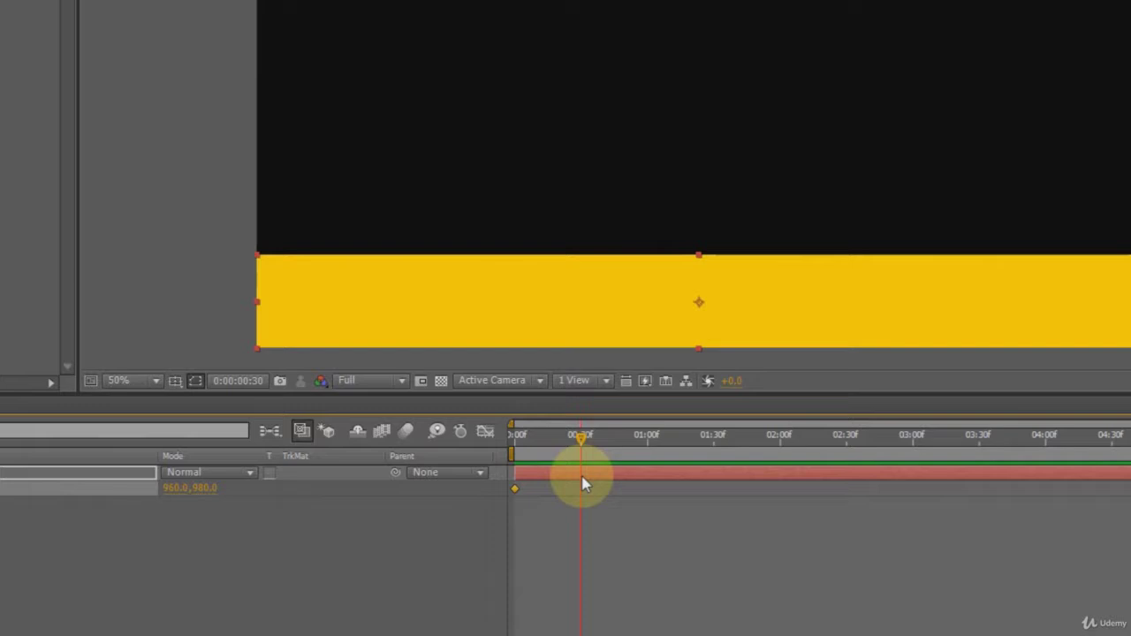
key(Home)
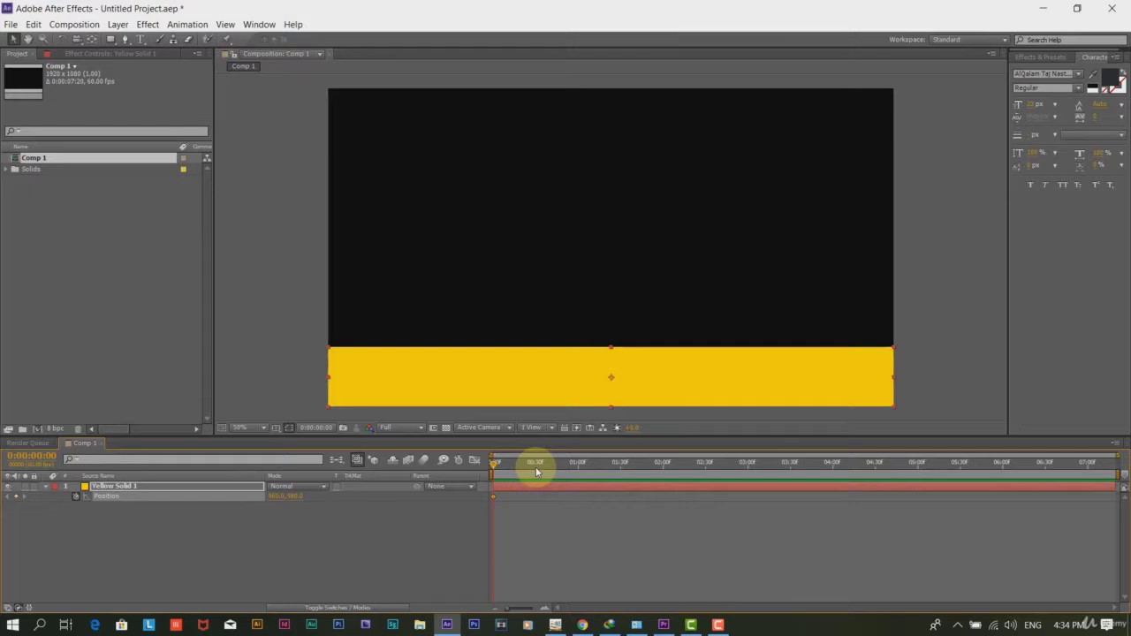
click(16, 499)
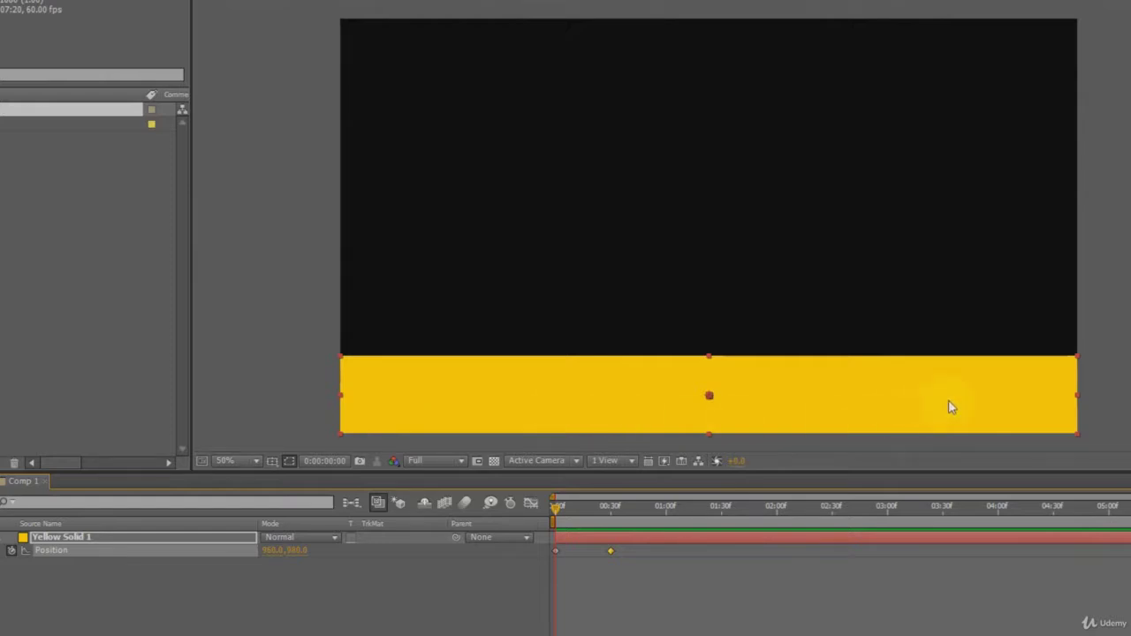
drag(750, 406, 212, 404)
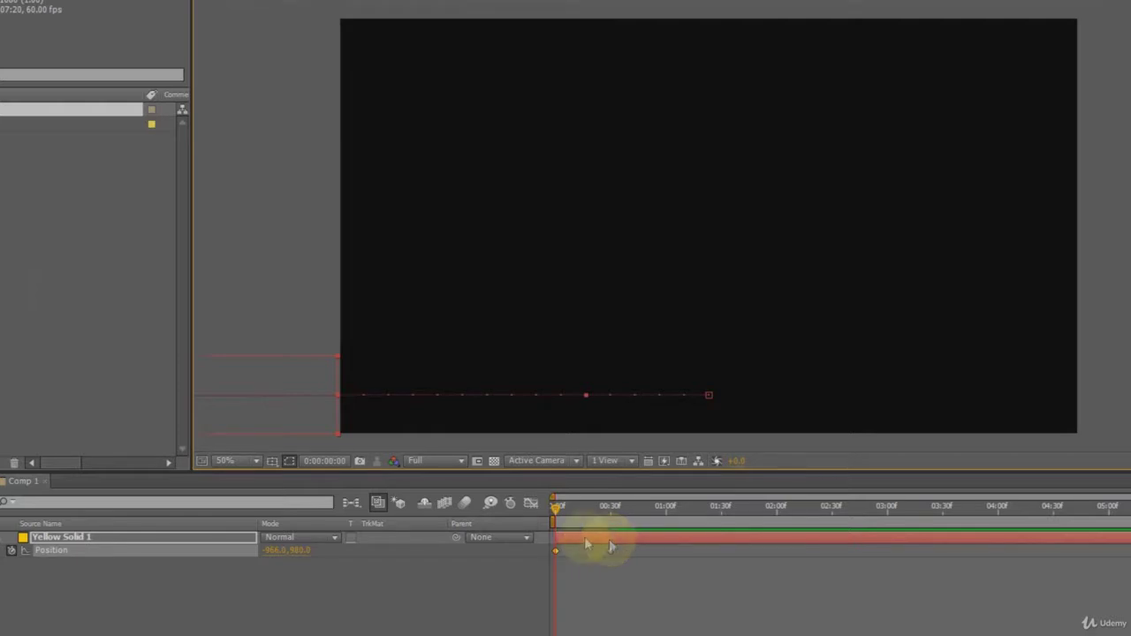
Step: Apply Easy Ease to the band's Position keyframes, stretching outgoing influence to about 86%
click(533, 502)
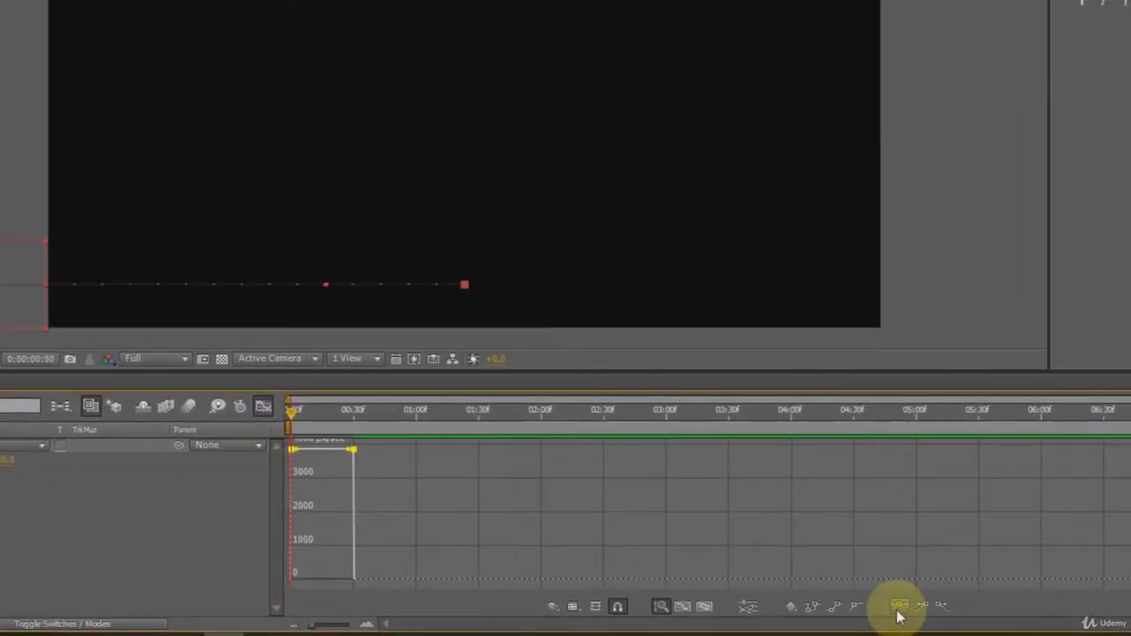
click(896, 609)
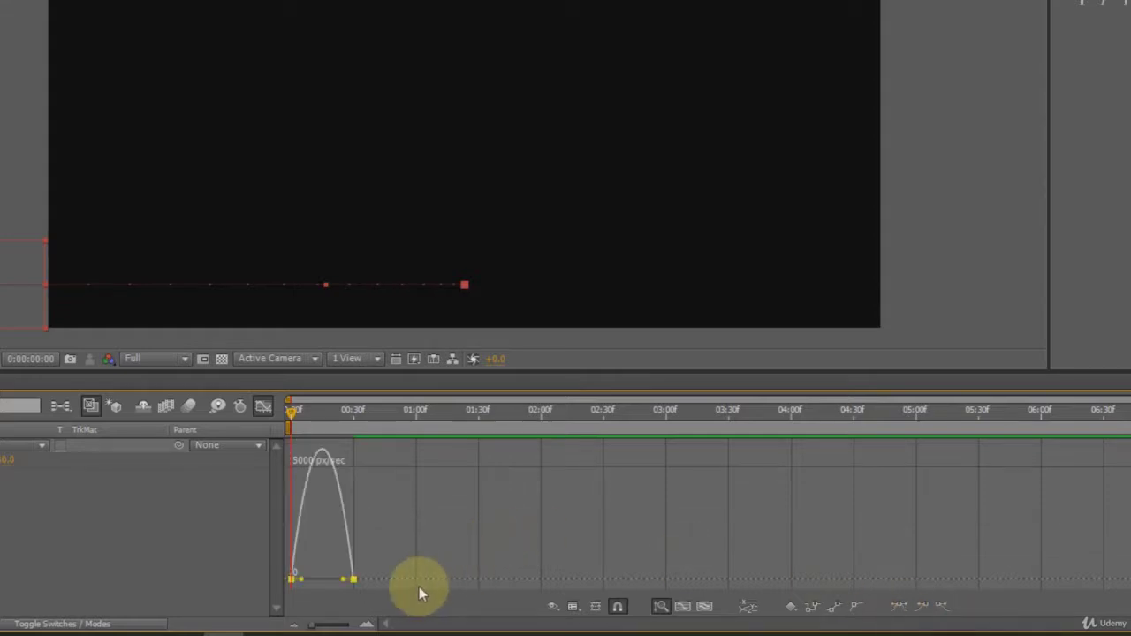
click(355, 618)
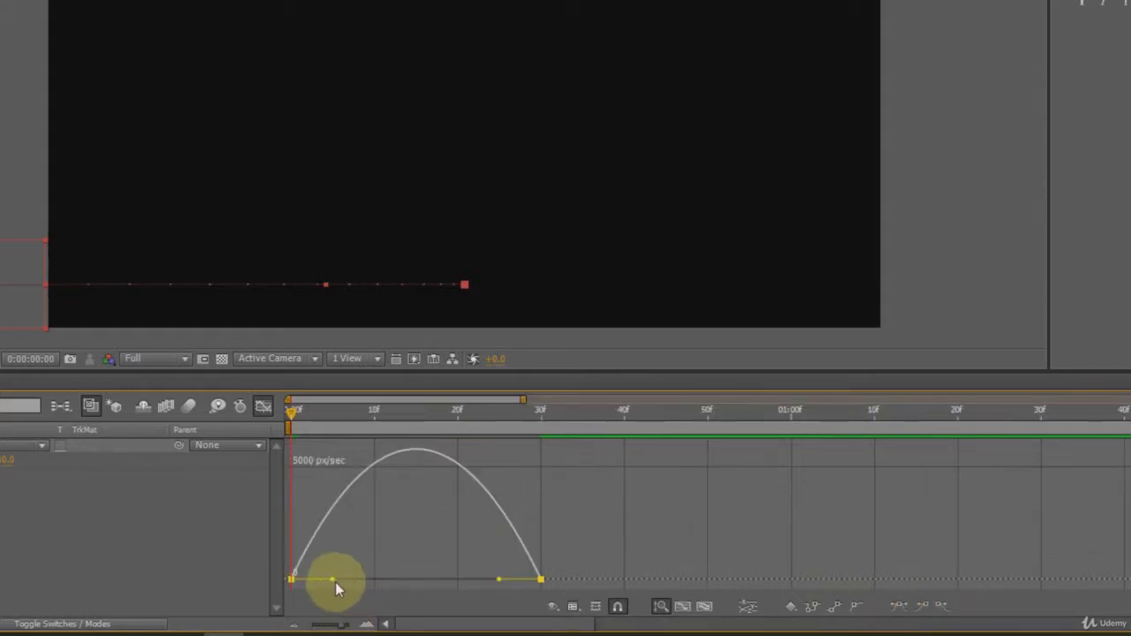
drag(332, 581, 435, 581)
click(263, 405)
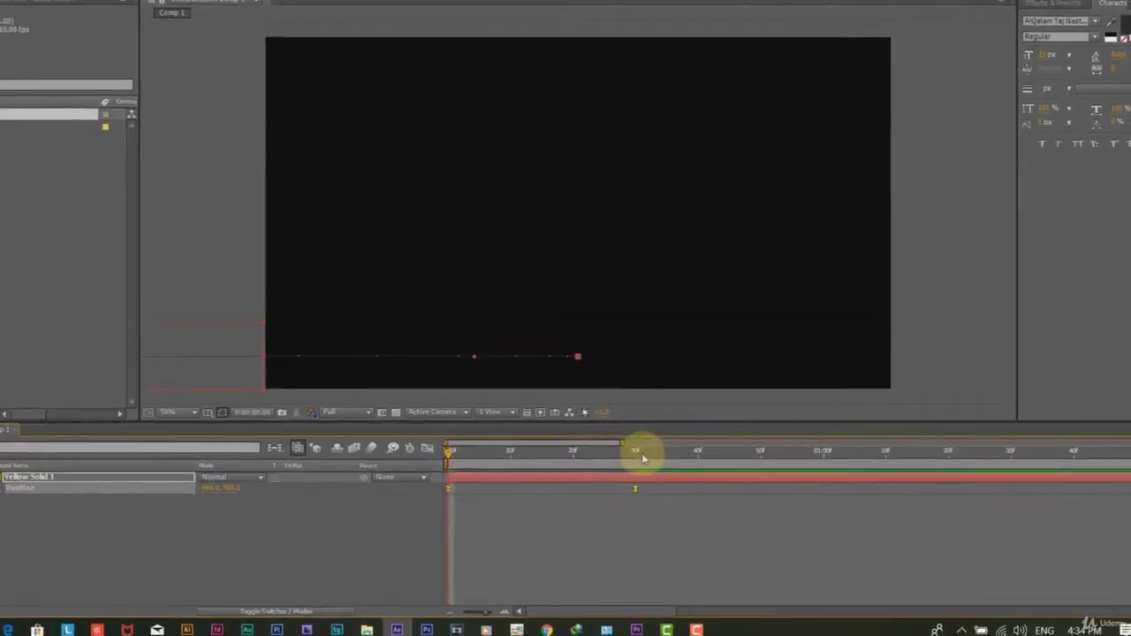
Step: Set Half resolution, RAM Preview Comp 1, and scrub through the yellow band's slide-in
click(353, 411)
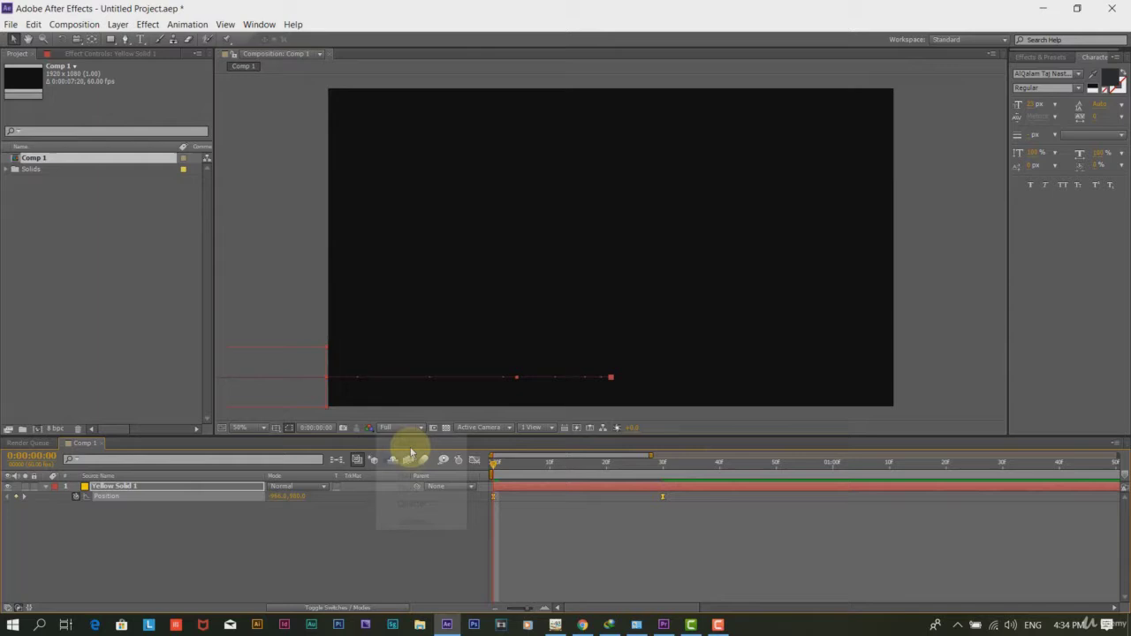
click(412, 477)
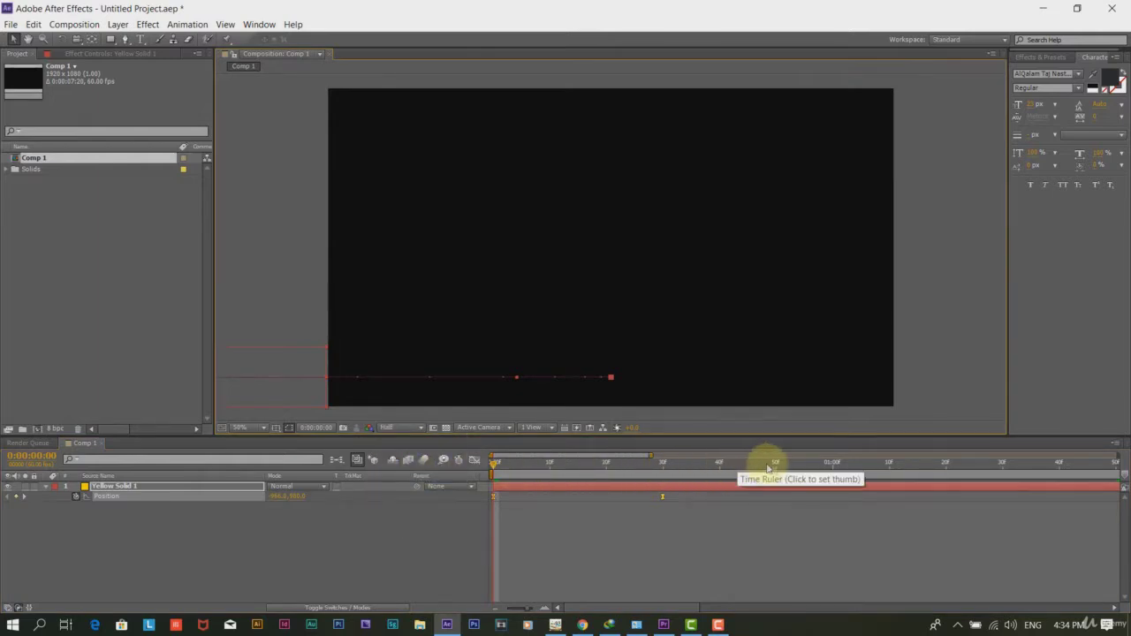
click(776, 465)
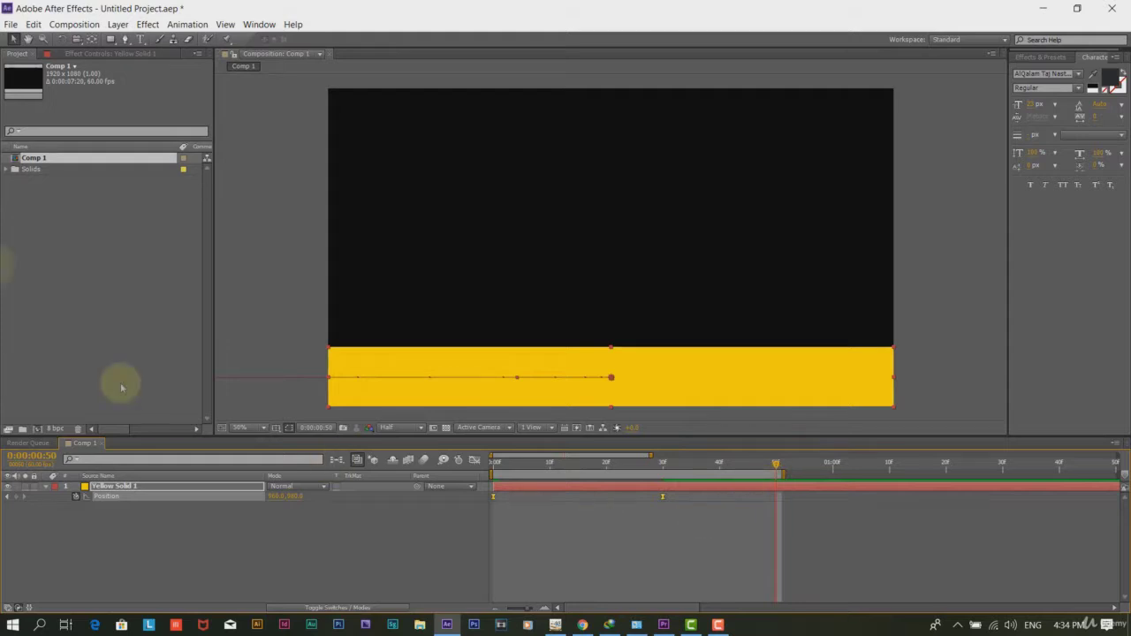
click(74, 24)
mouse_move(265, 179)
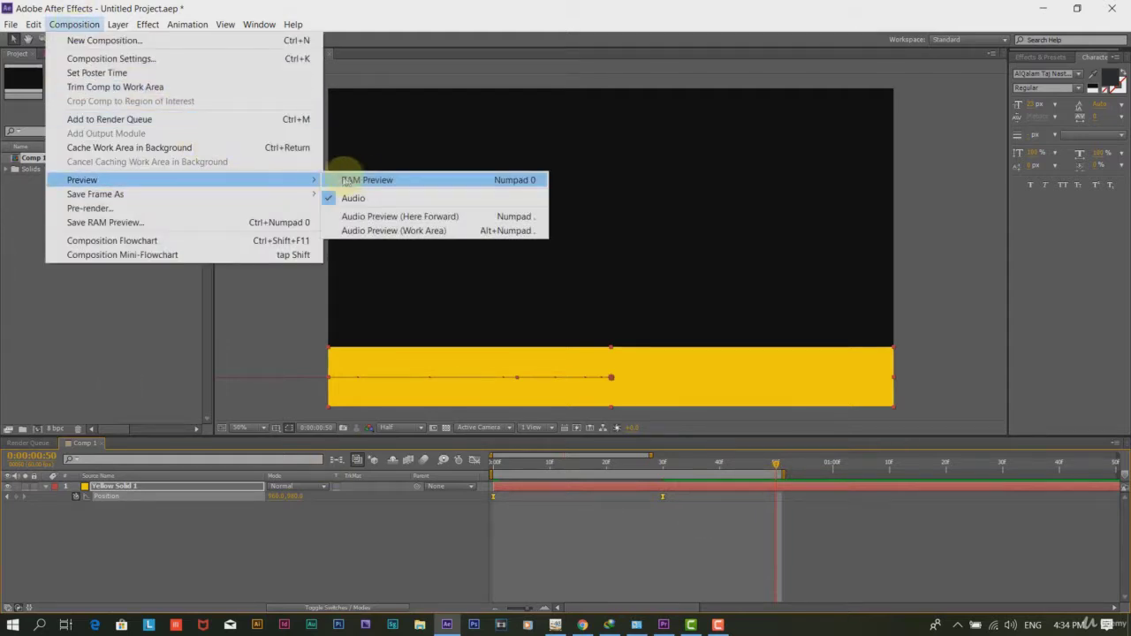
click(358, 176)
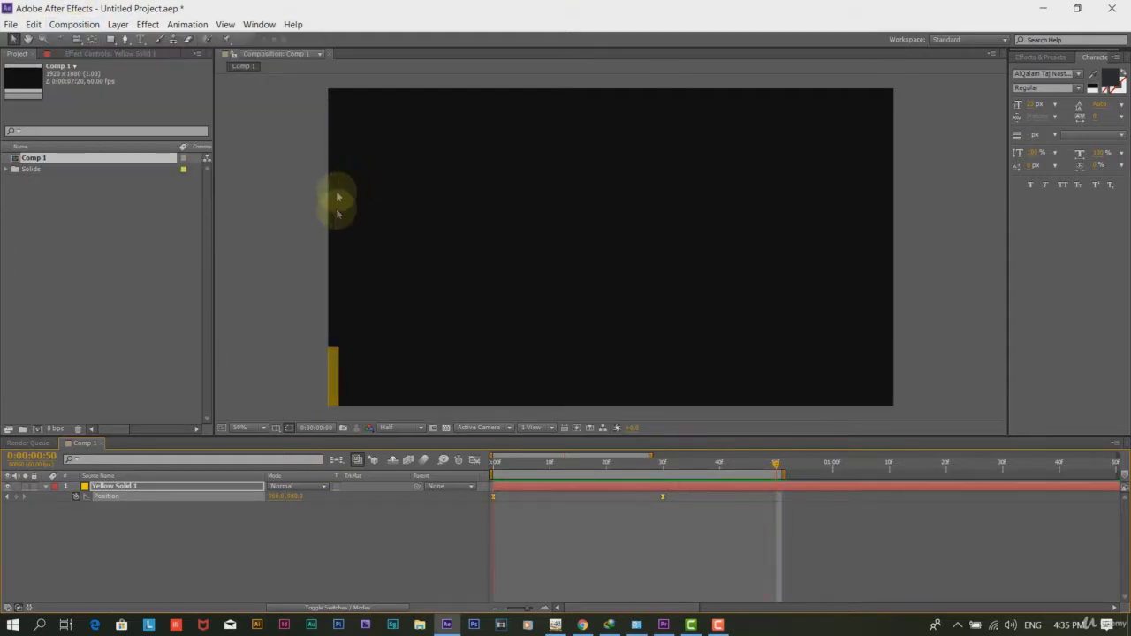
click(503, 464)
drag(522, 469, 663, 467)
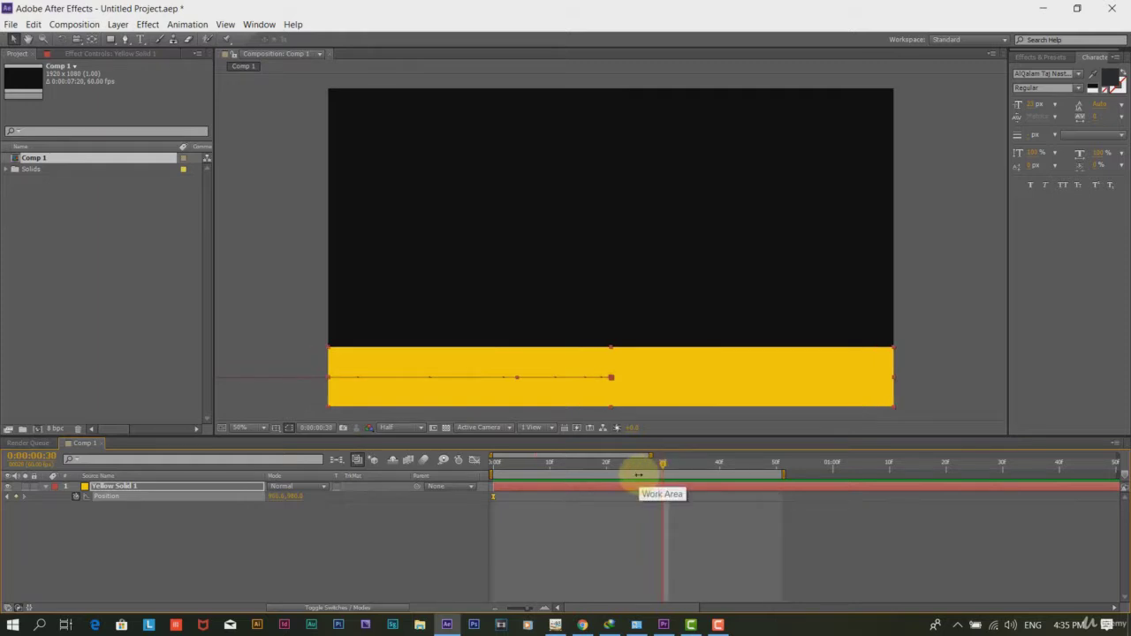
Step: Add a Position keyframe at frame 30, nudge the bar slightly right, and preview the result
key(alt+shift+p)
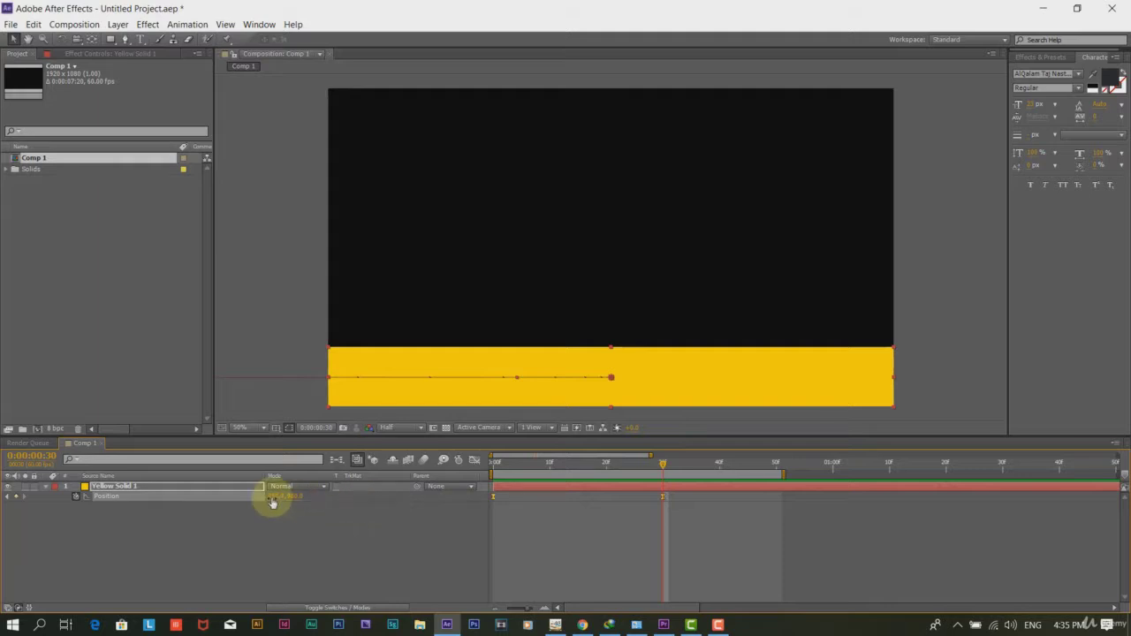
drag(272, 503, 309, 496)
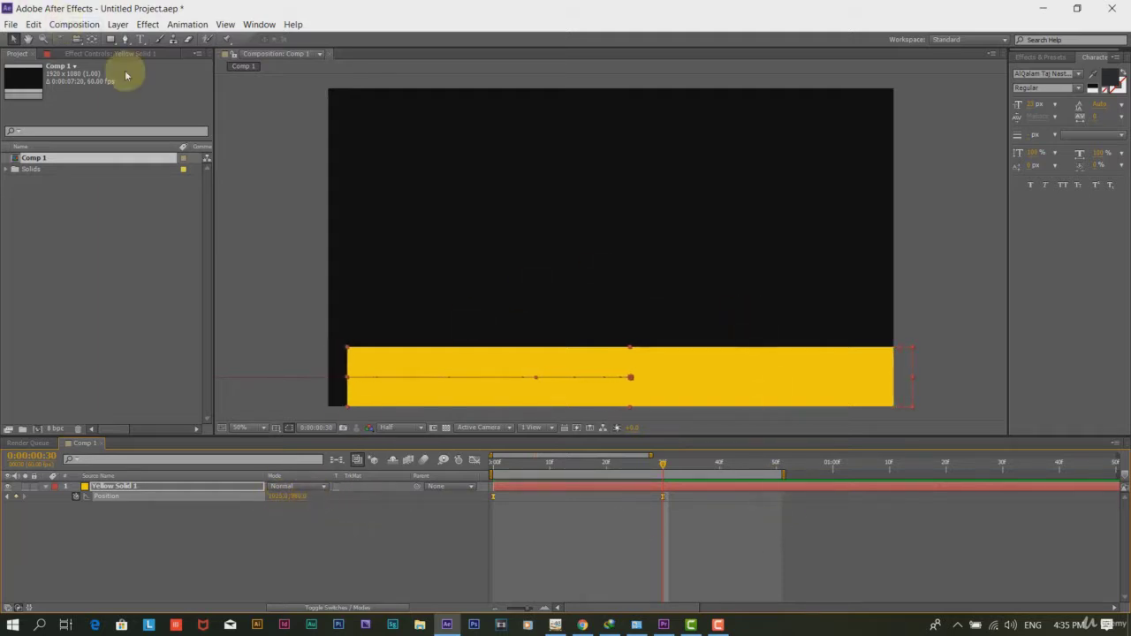
click(74, 24)
click(343, 181)
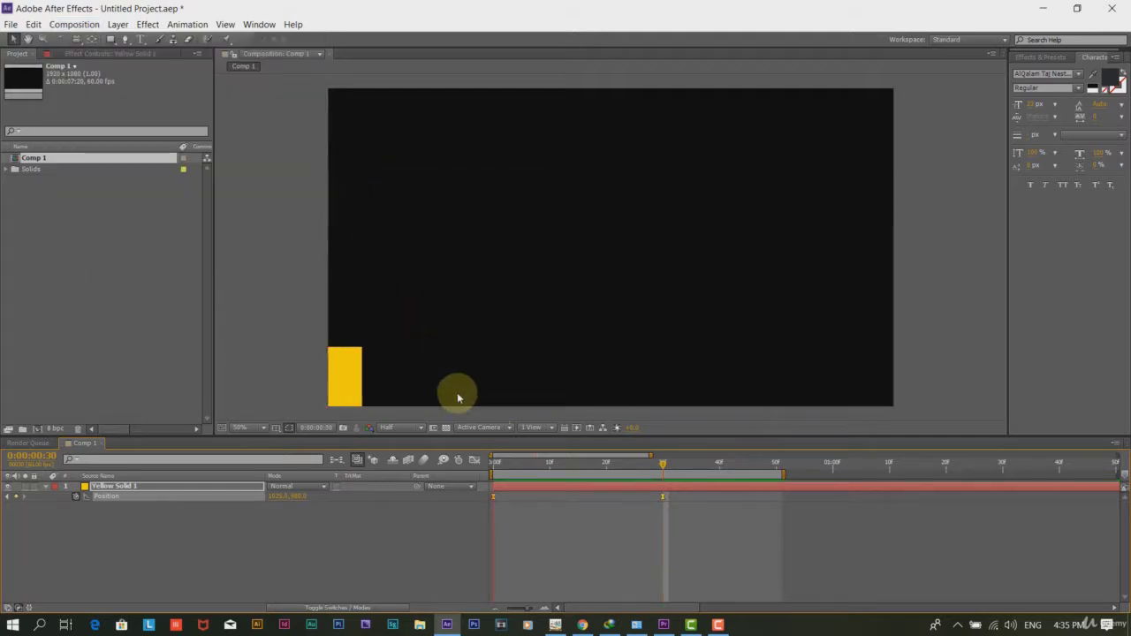
drag(508, 475, 662, 470)
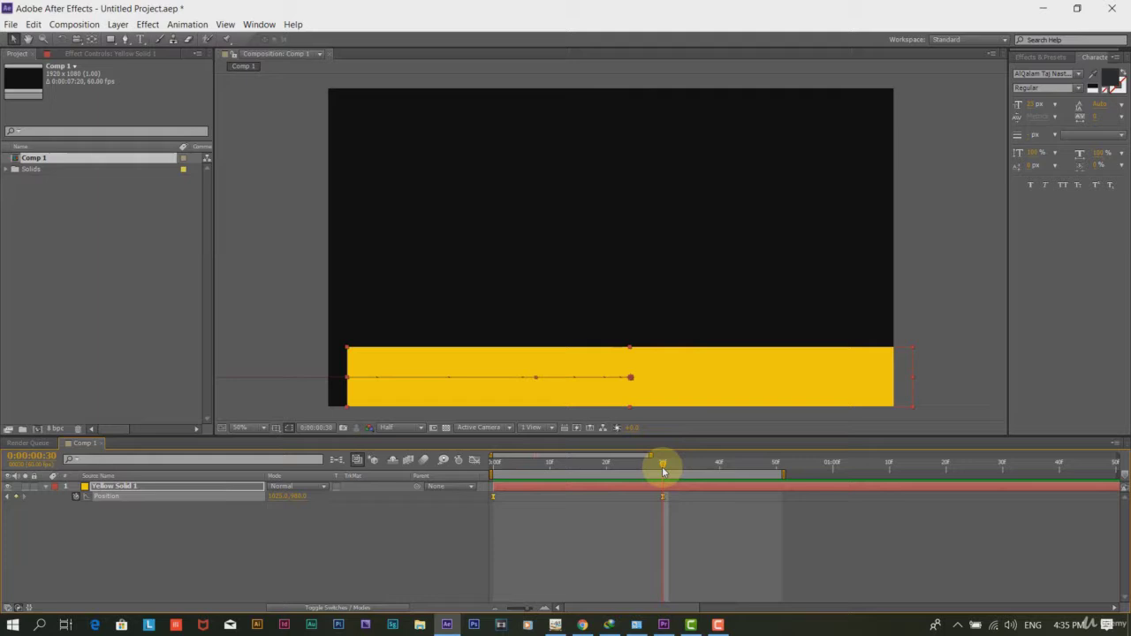
Step: Duplicate the yellow bar layer and start the copy a few frames later
click(331, 515)
click(141, 497)
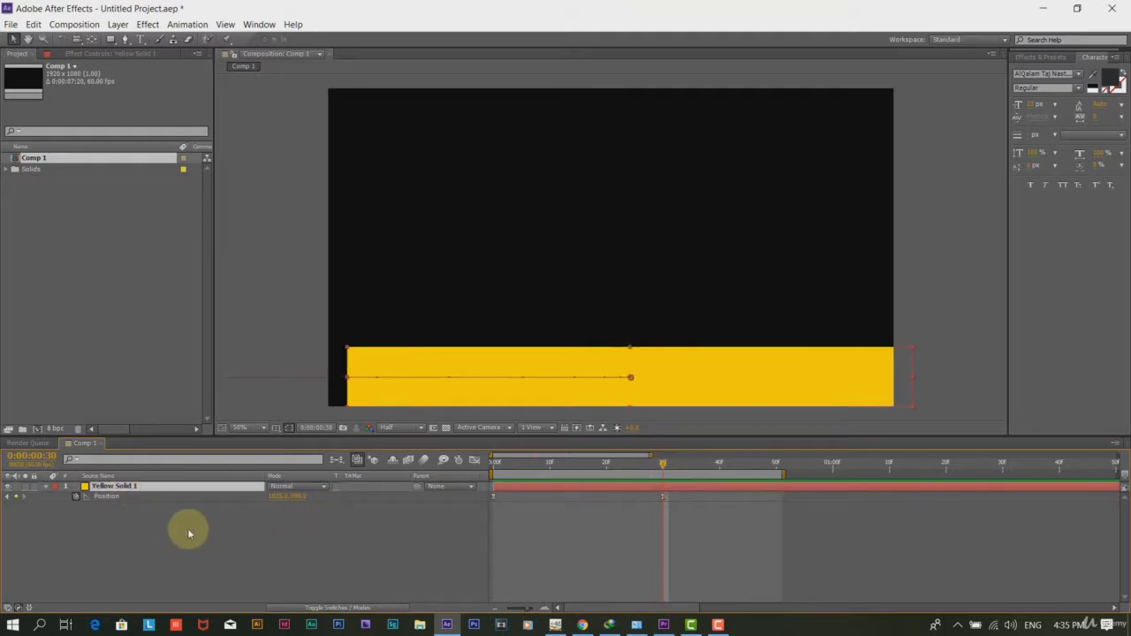
key(ctrl+d)
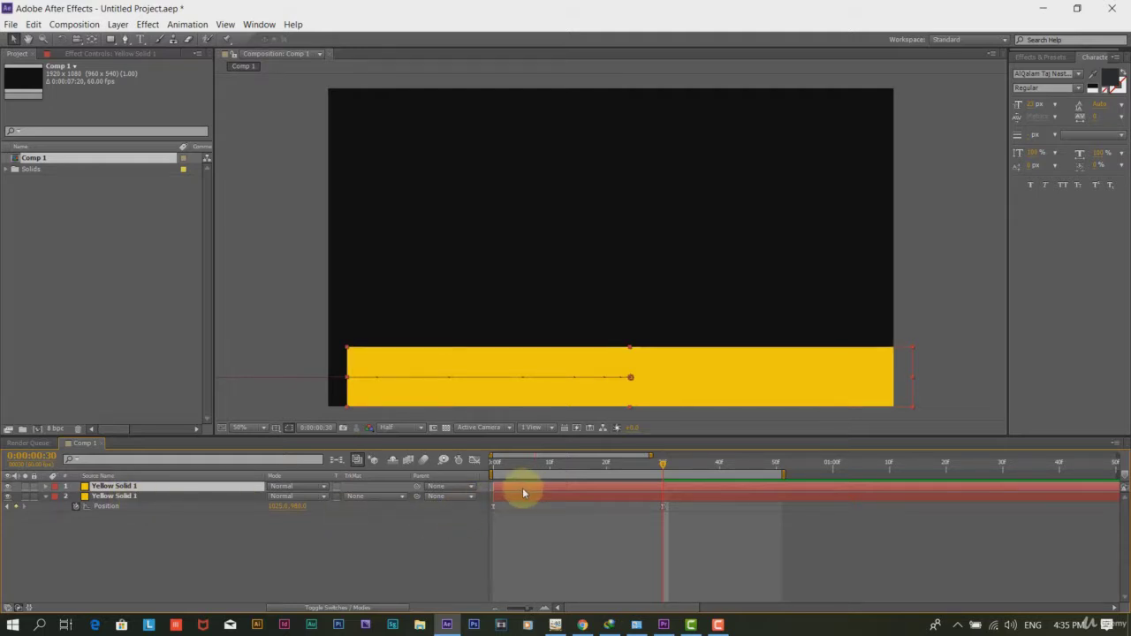
drag(530, 493, 545, 493)
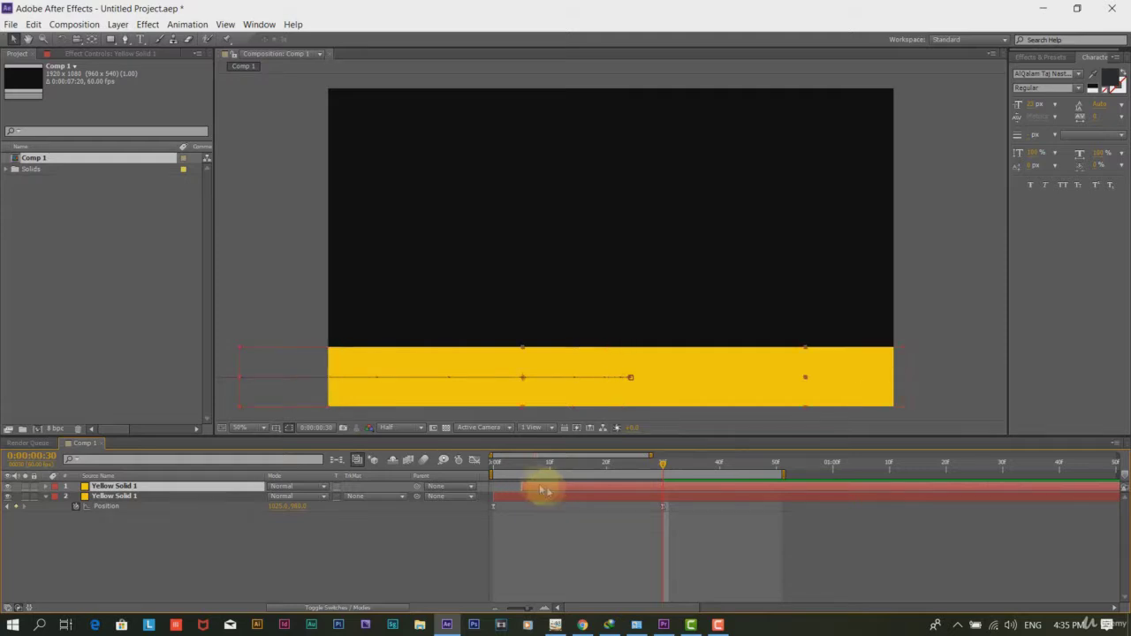
drag(498, 465, 709, 467)
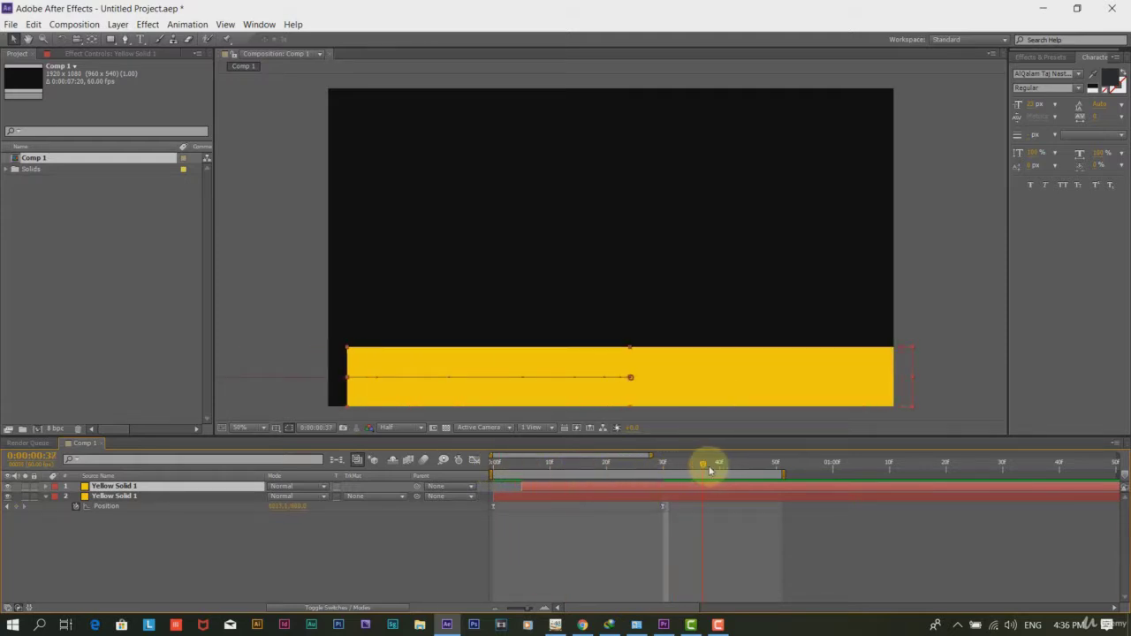
click(518, 497)
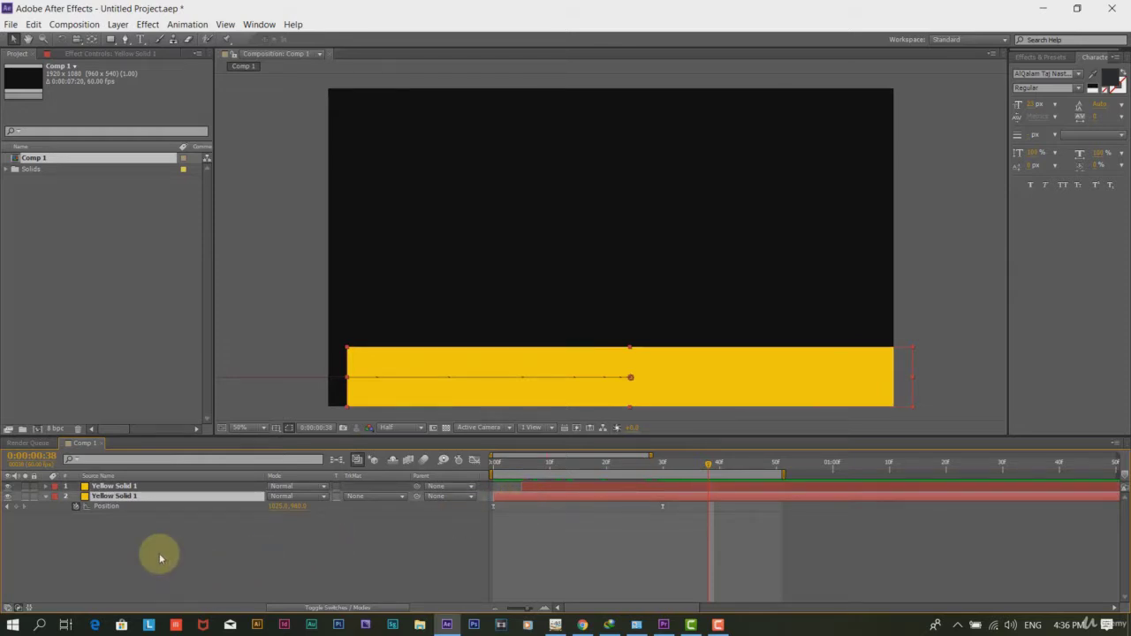
Step: Recolour the lower duplicate near-white EFEFEF, renaming it White Solid 2
key(ctrl+shift+y)
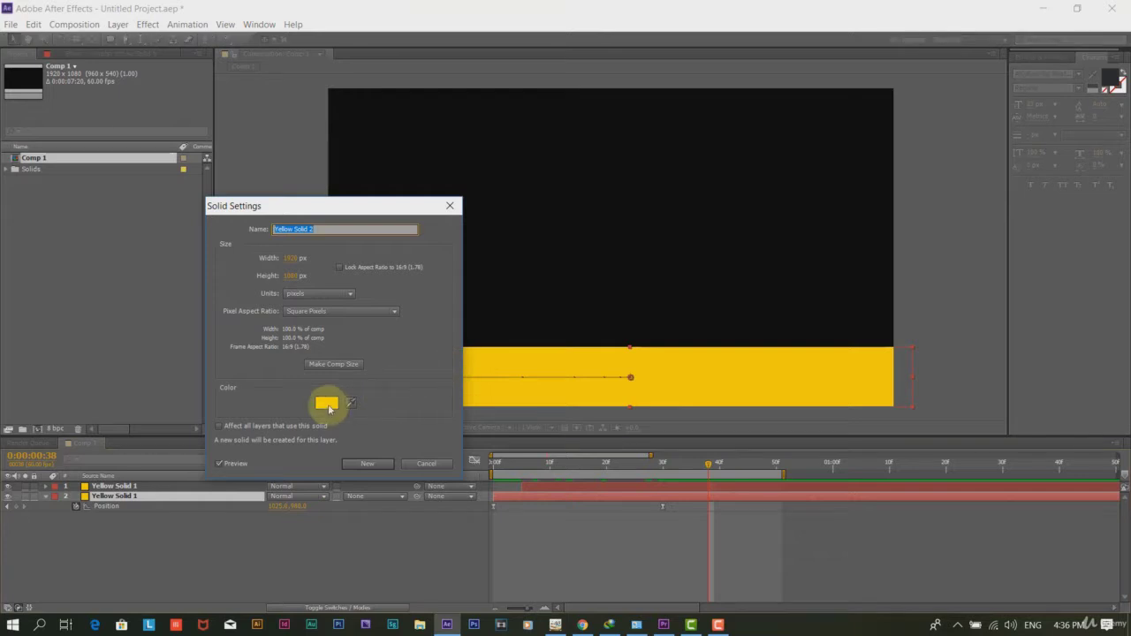
click(329, 402)
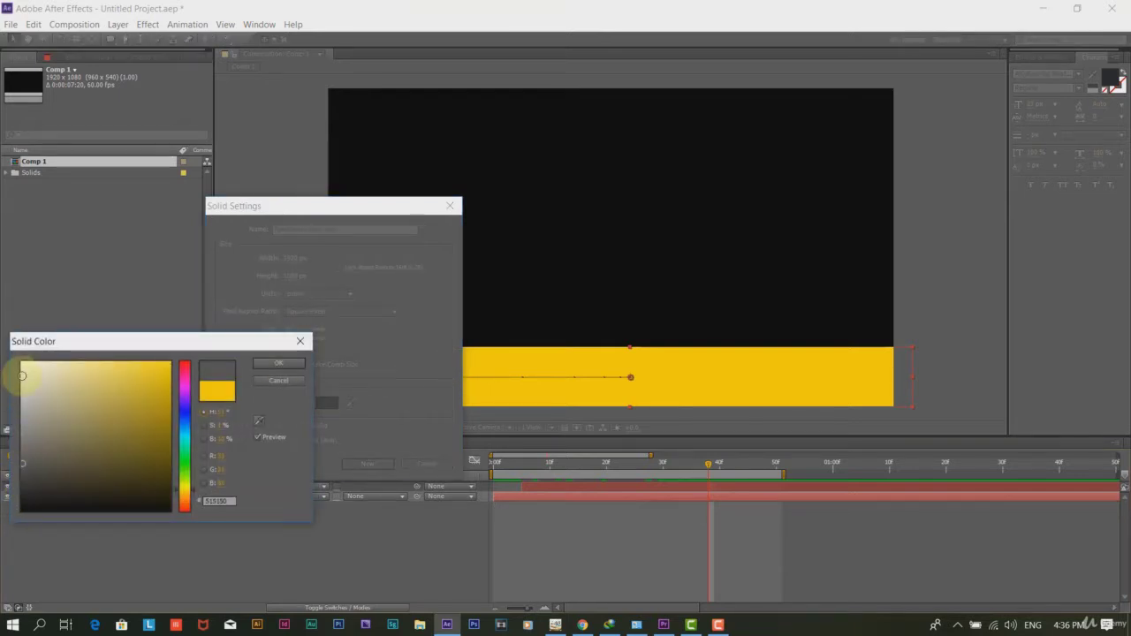
click(25, 371)
drag(25, 371, 14, 370)
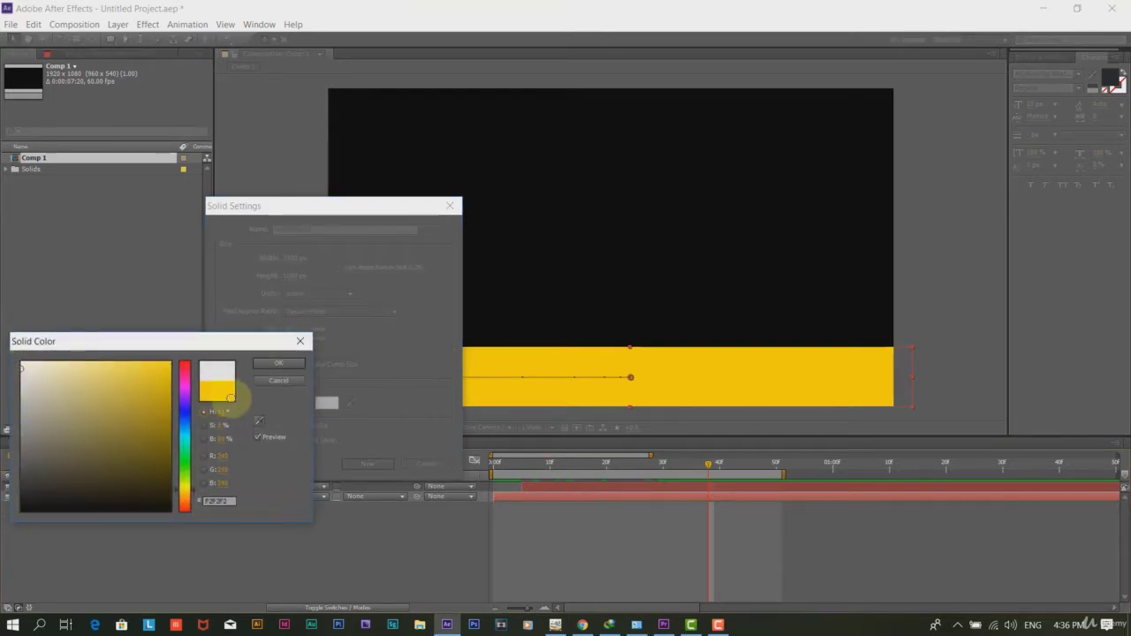
click(278, 362)
click(366, 463)
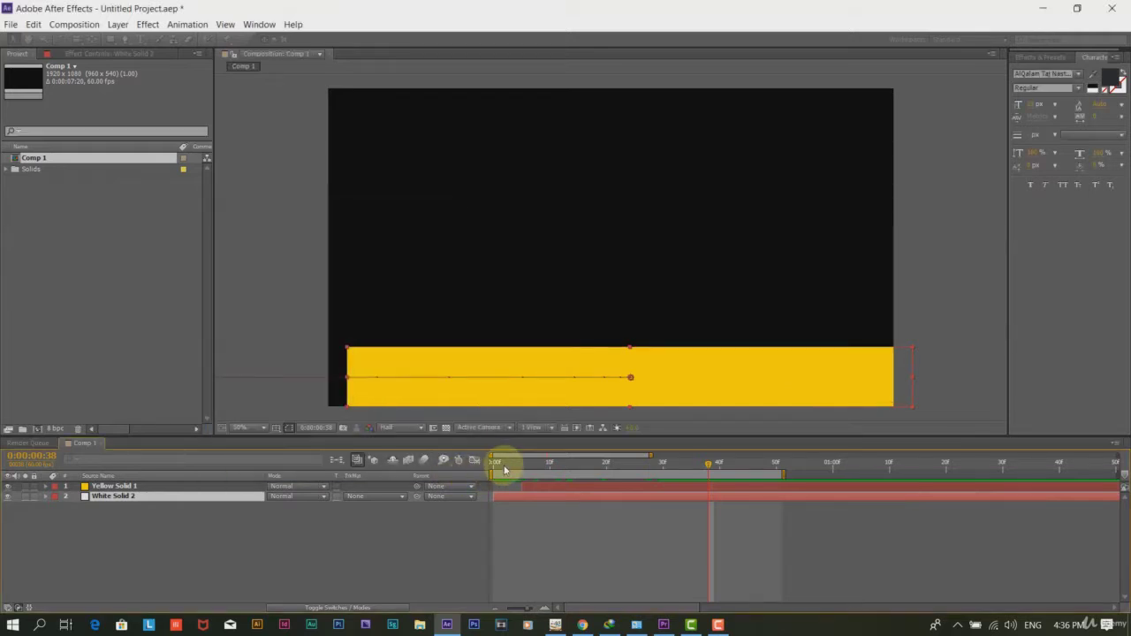
drag(504, 470, 746, 482)
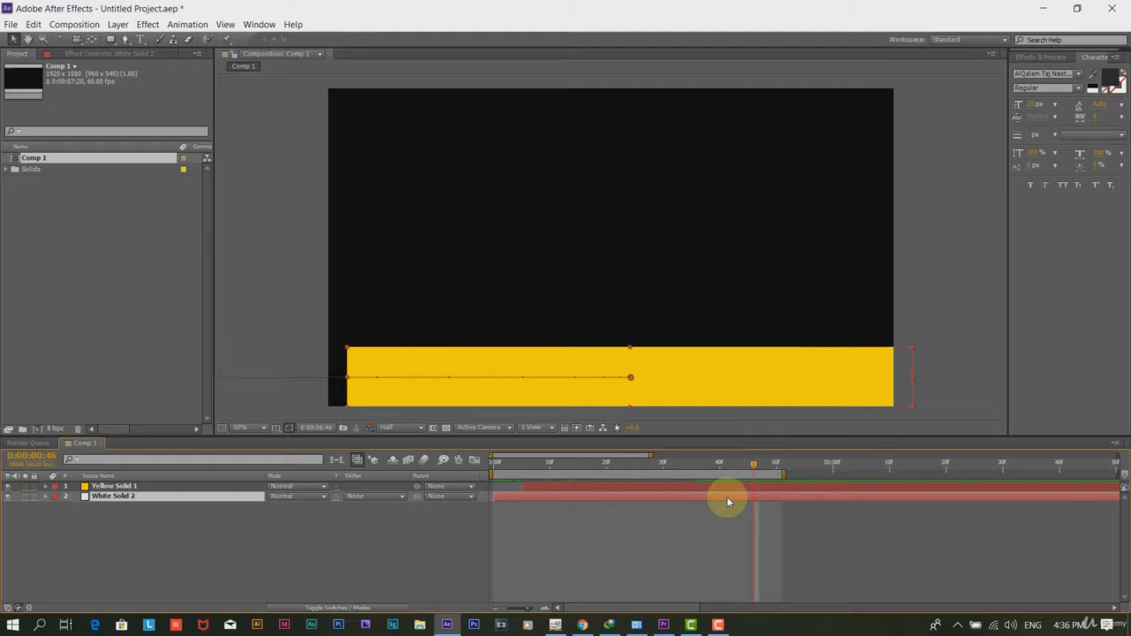
Step: Nudge White Solid 2 left at frame 30 and place it past the right edge at frame 0
key(p)
click(664, 472)
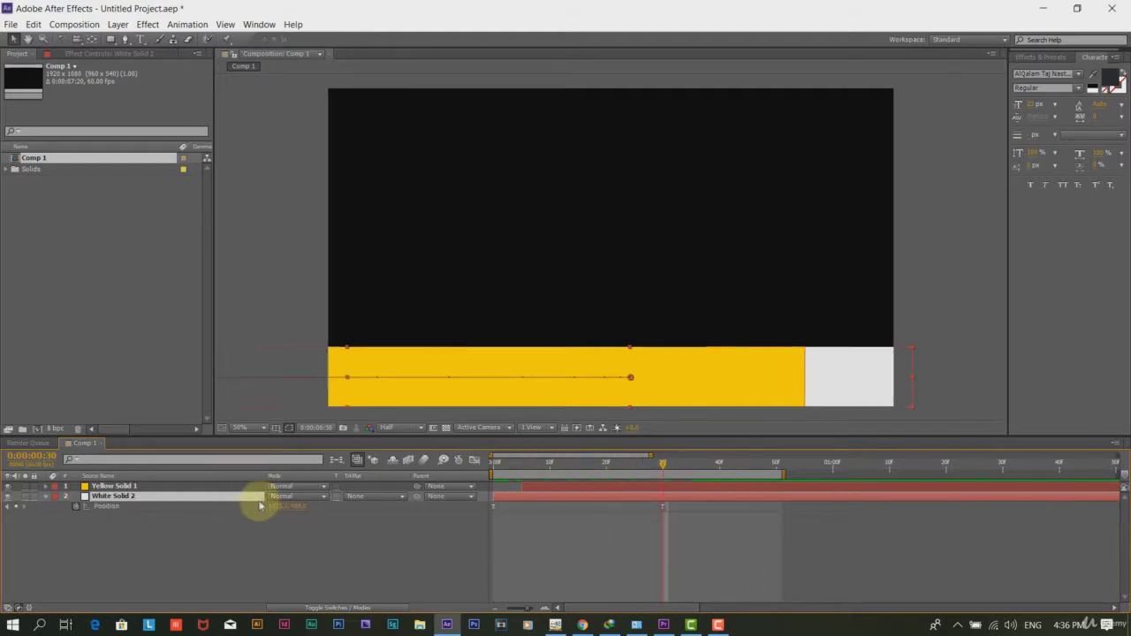
drag(274, 510, 250, 501)
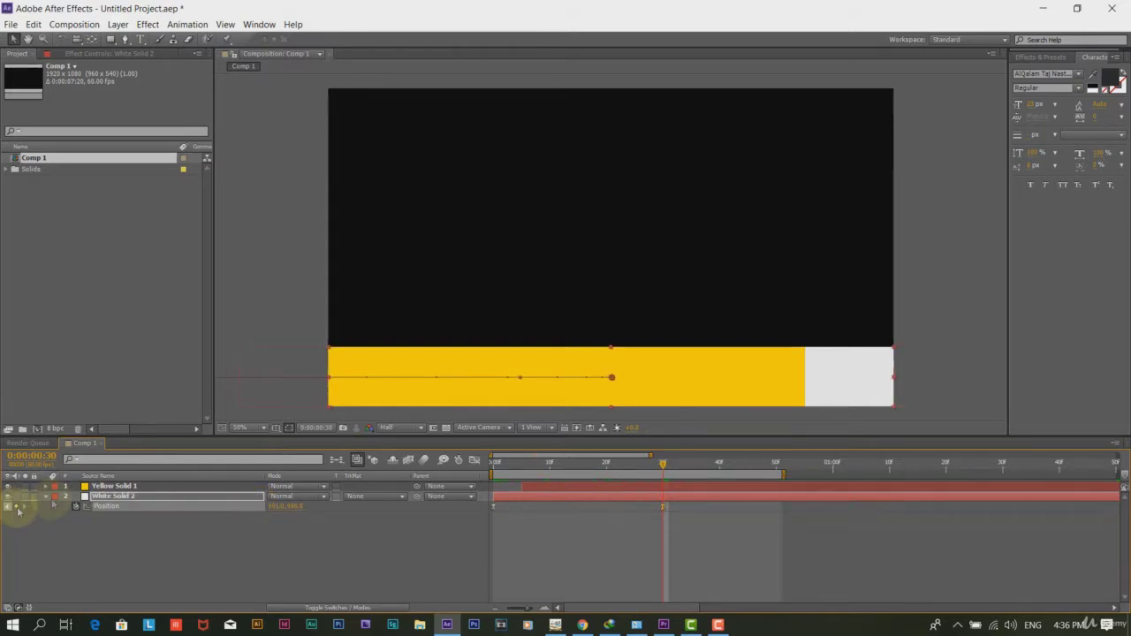
click(495, 466)
key(comma)
key(comma)
key(comma)
key(comma)
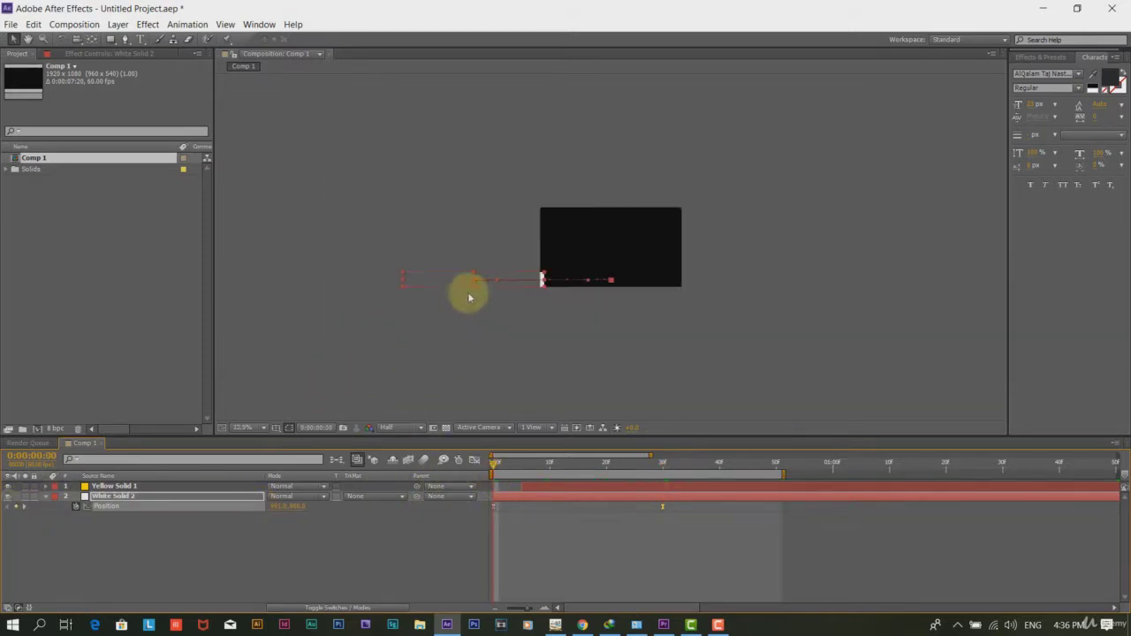
key(period)
key(period)
drag(393, 310, 944, 299)
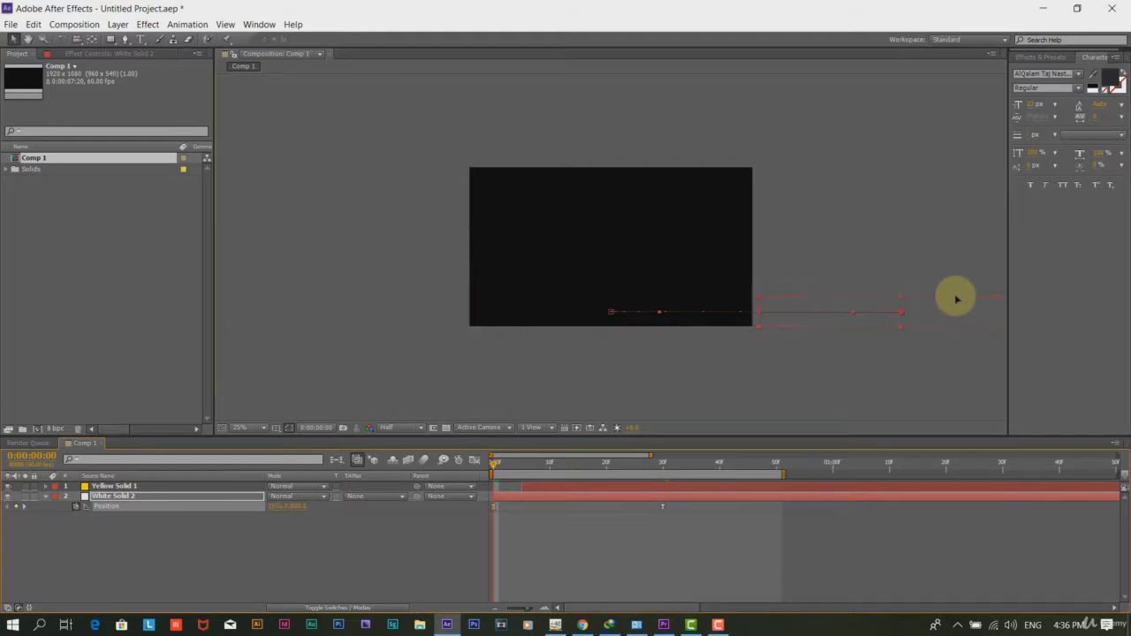
Step: RAM Preview and scrub the two-bar animation with the view set to fit up to 100%
click(74, 24)
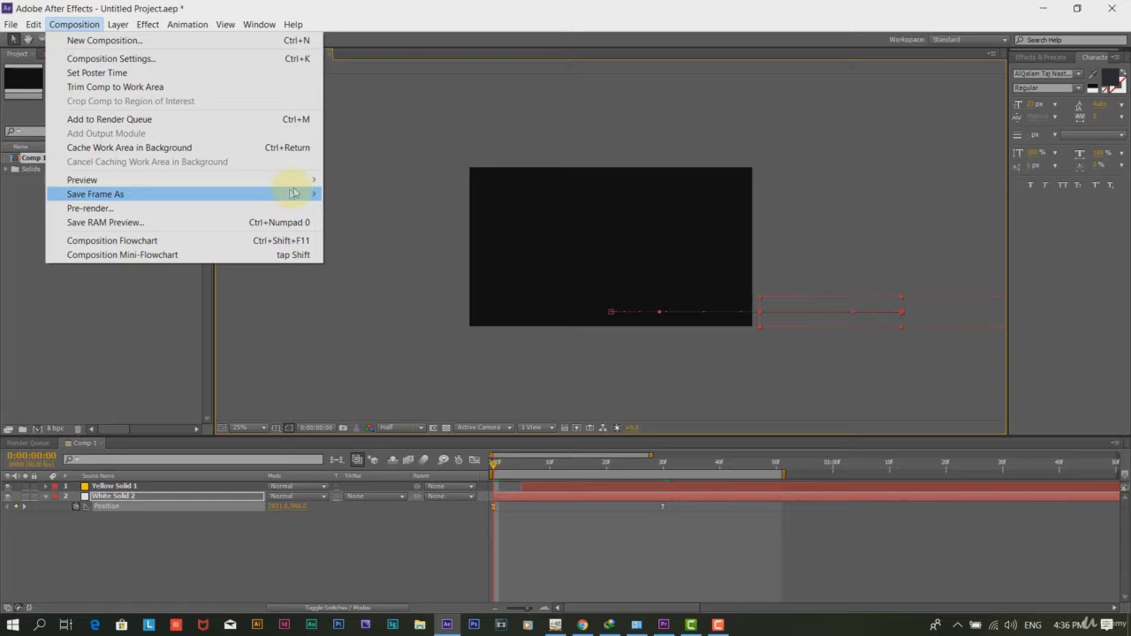
mouse_move(297, 182)
click(362, 182)
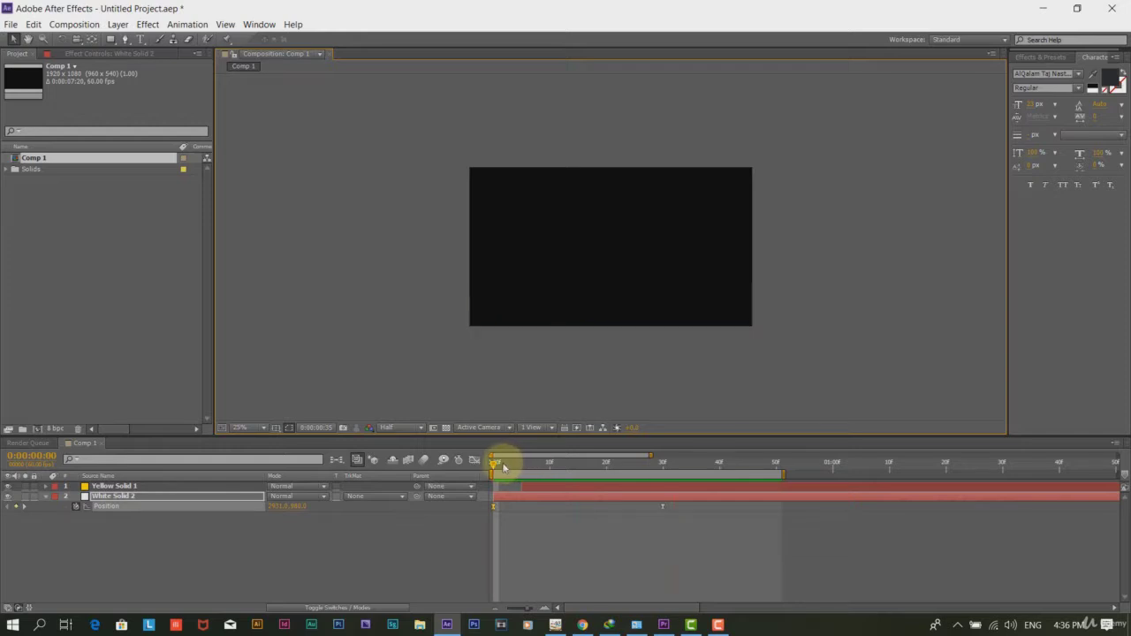
click(258, 427)
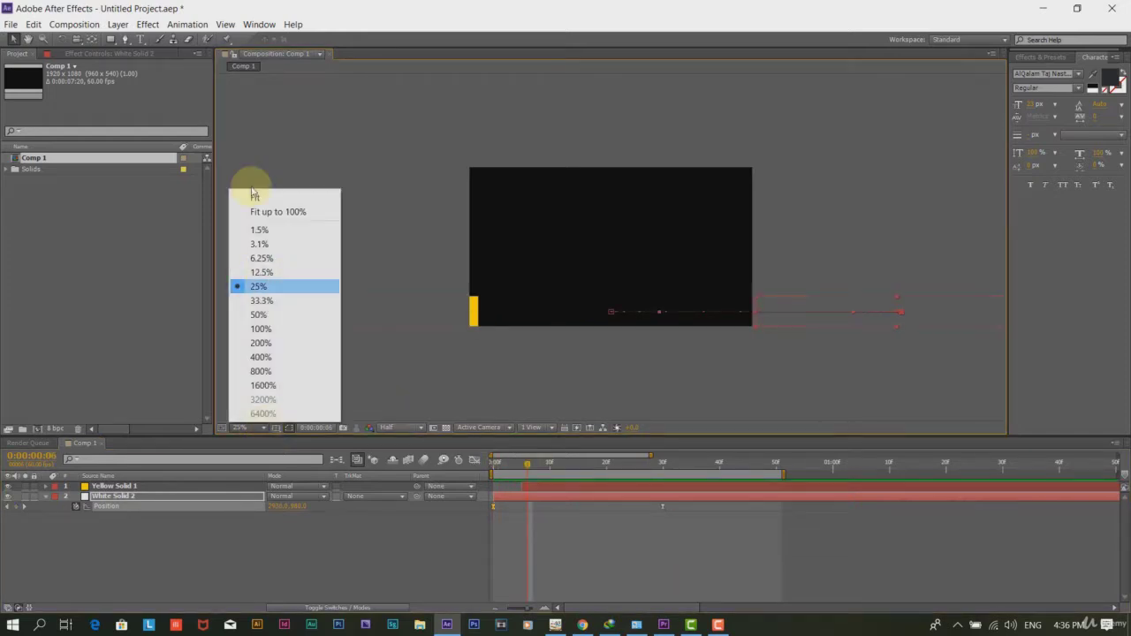
click(268, 212)
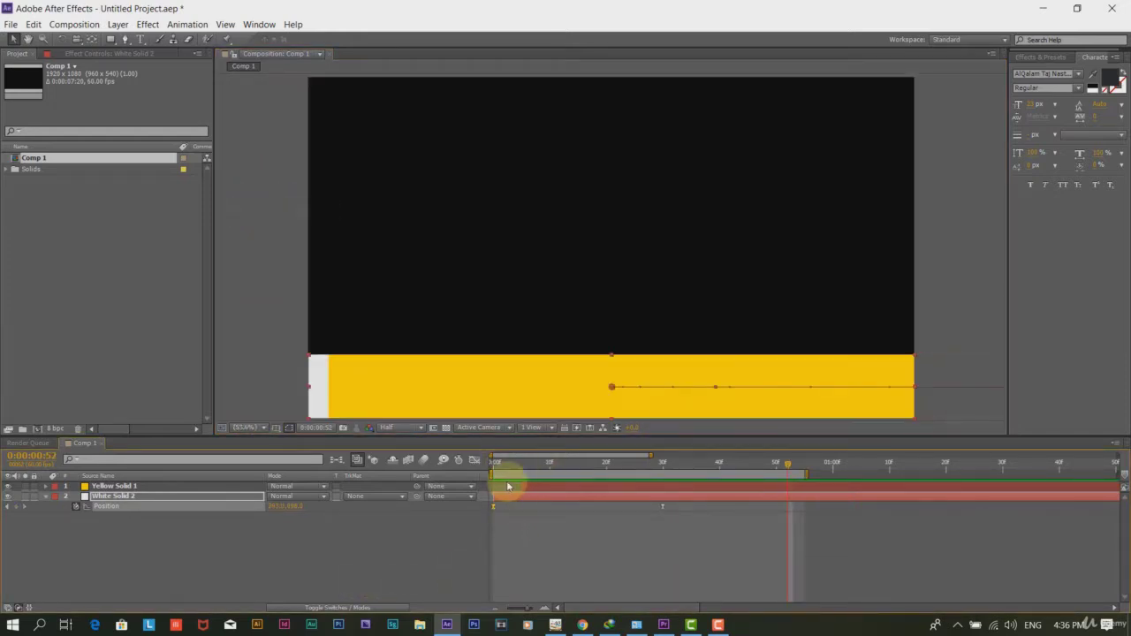
drag(522, 464, 782, 475)
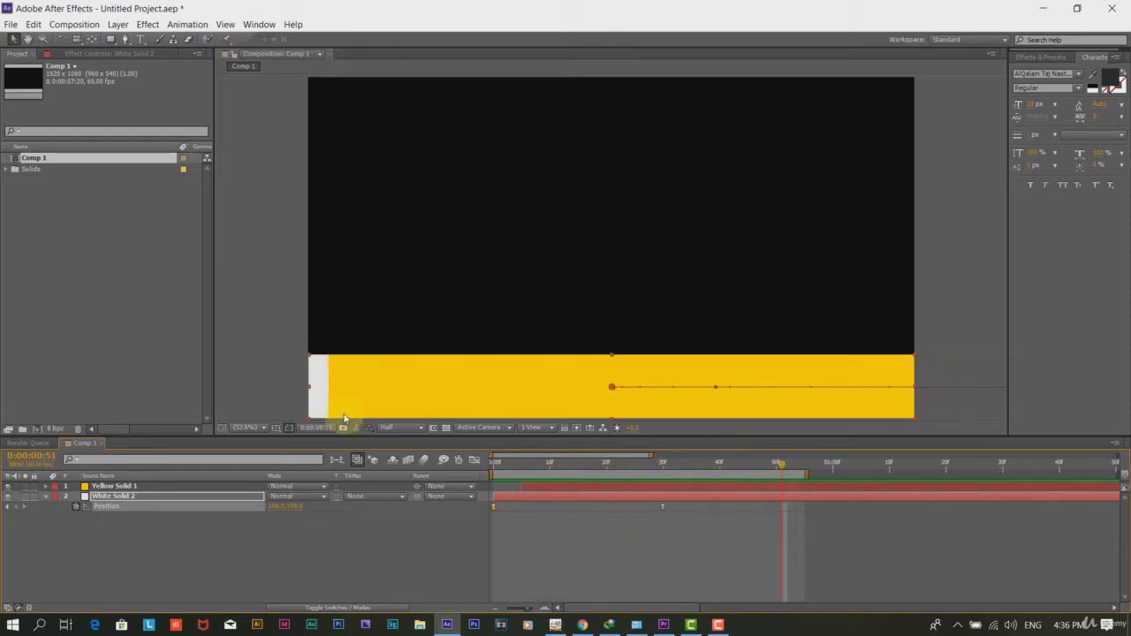
Step: Create a text layer with the pasted two-line caption and move it onto the yellow bar
click(140, 40)
click(361, 288)
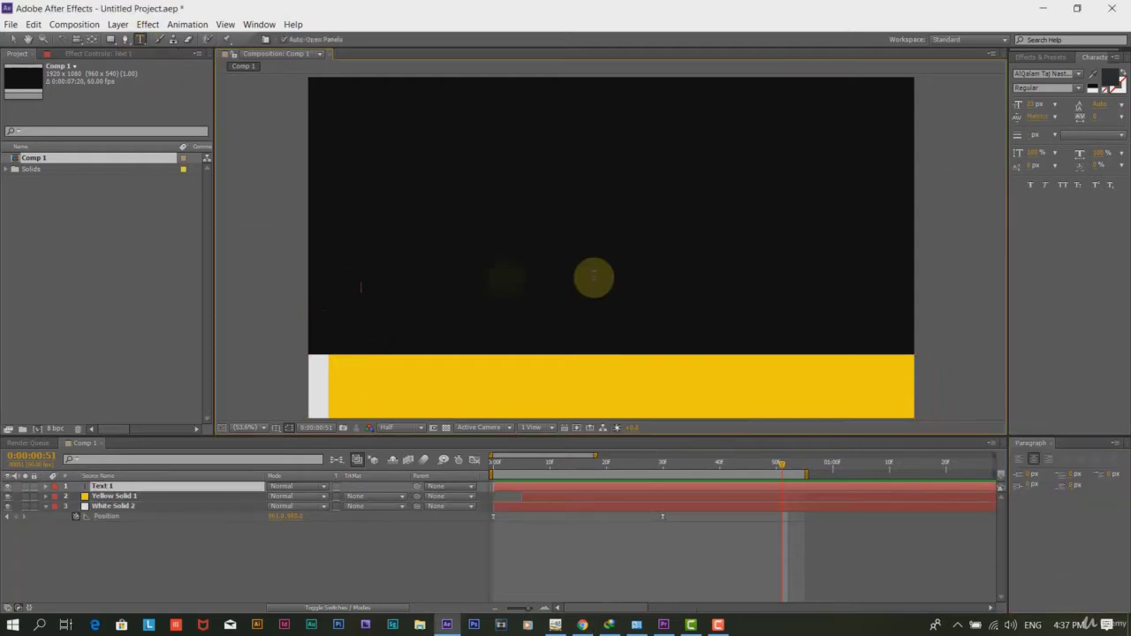
key(ctrl+v)
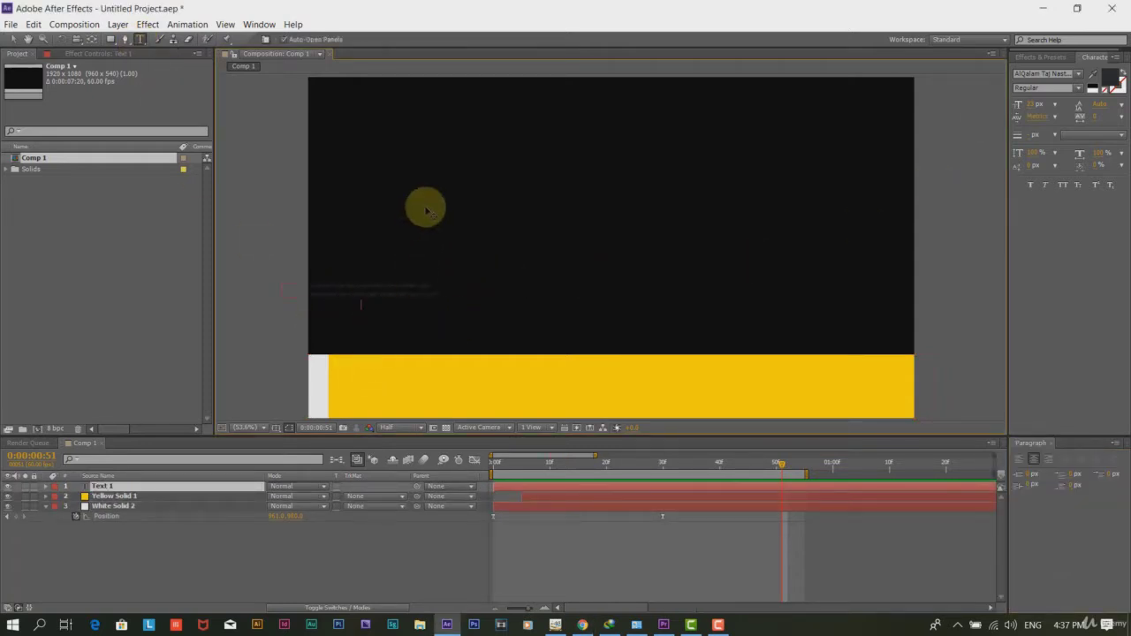
drag(425, 209, 639, 316)
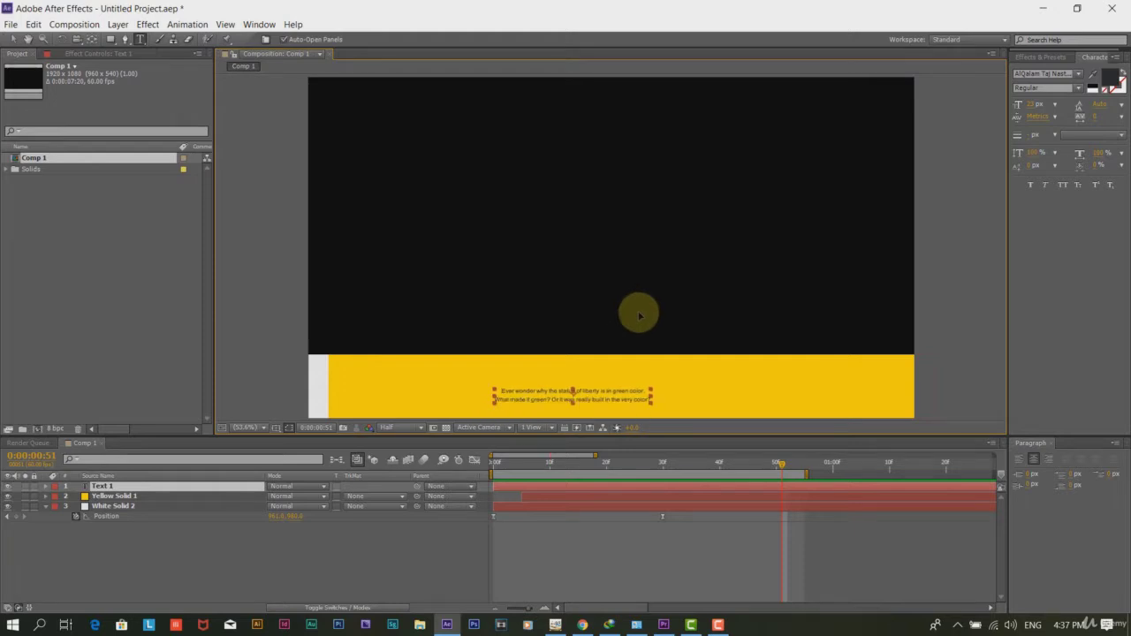
Step: Enlarge the caption text and change its font to Neris
double_click(592, 318)
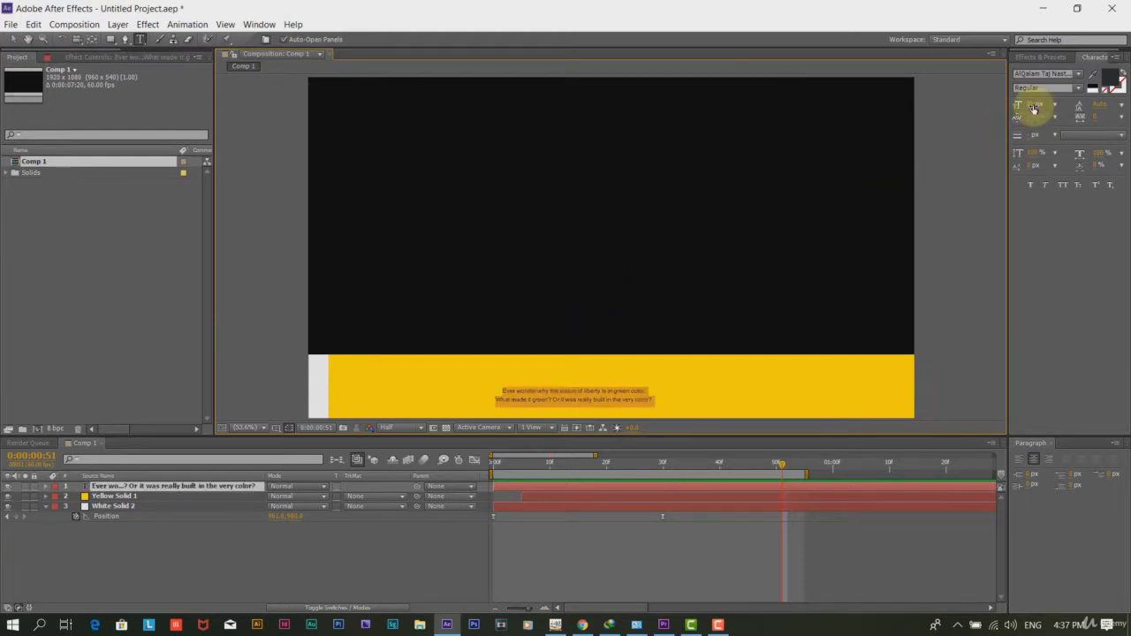
drag(1033, 108, 1060, 106)
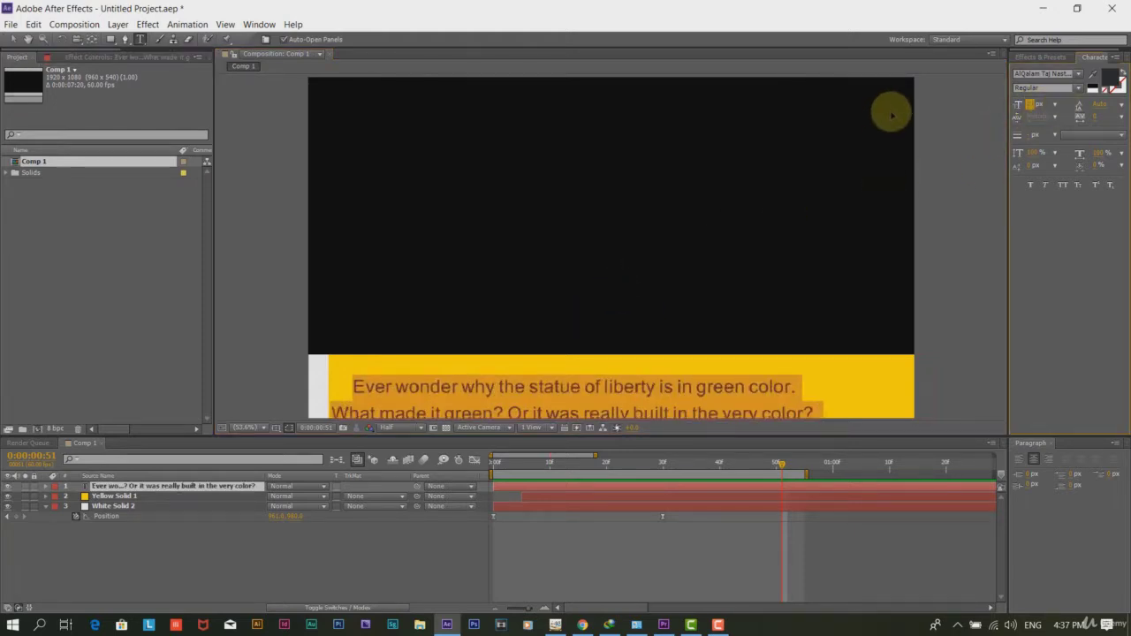
click(1036, 74)
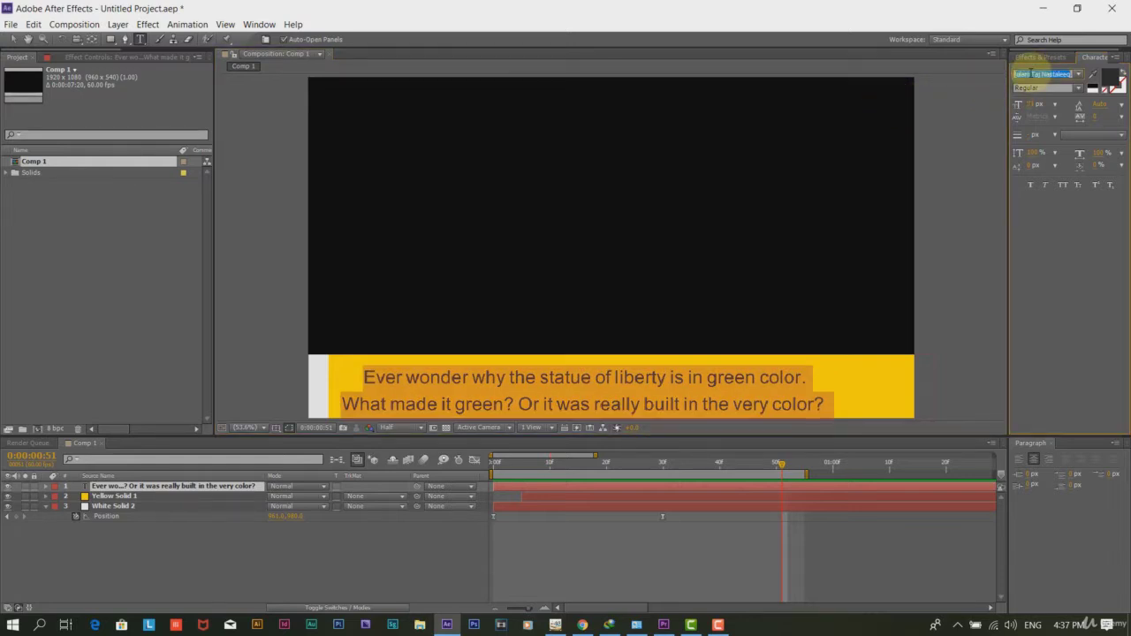
key(Down)
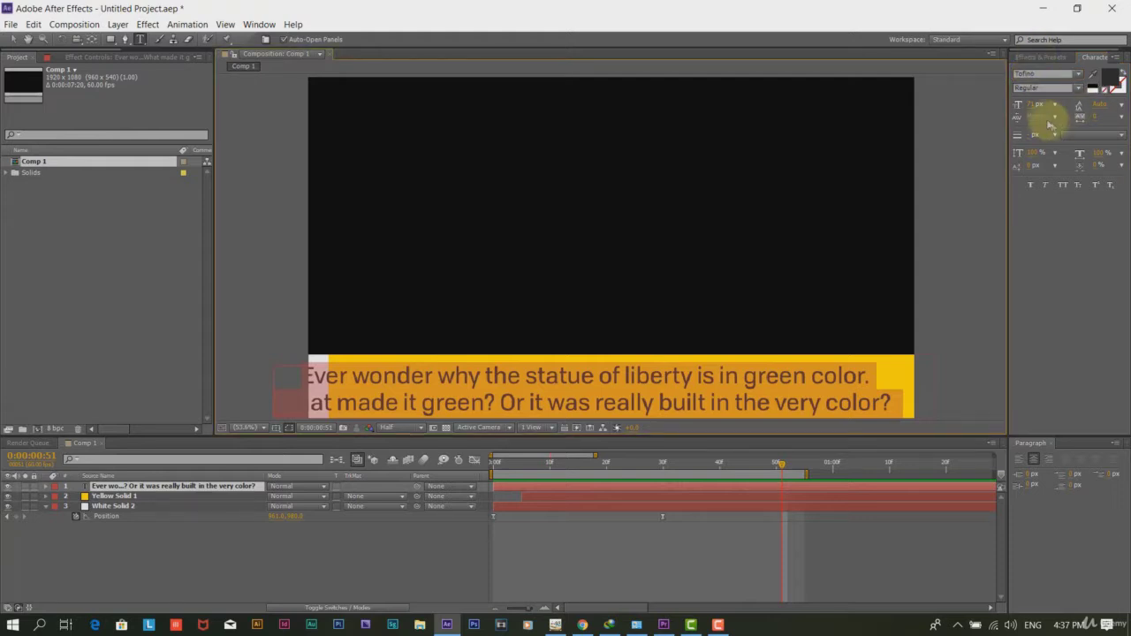
drag(1040, 106, 1022, 106)
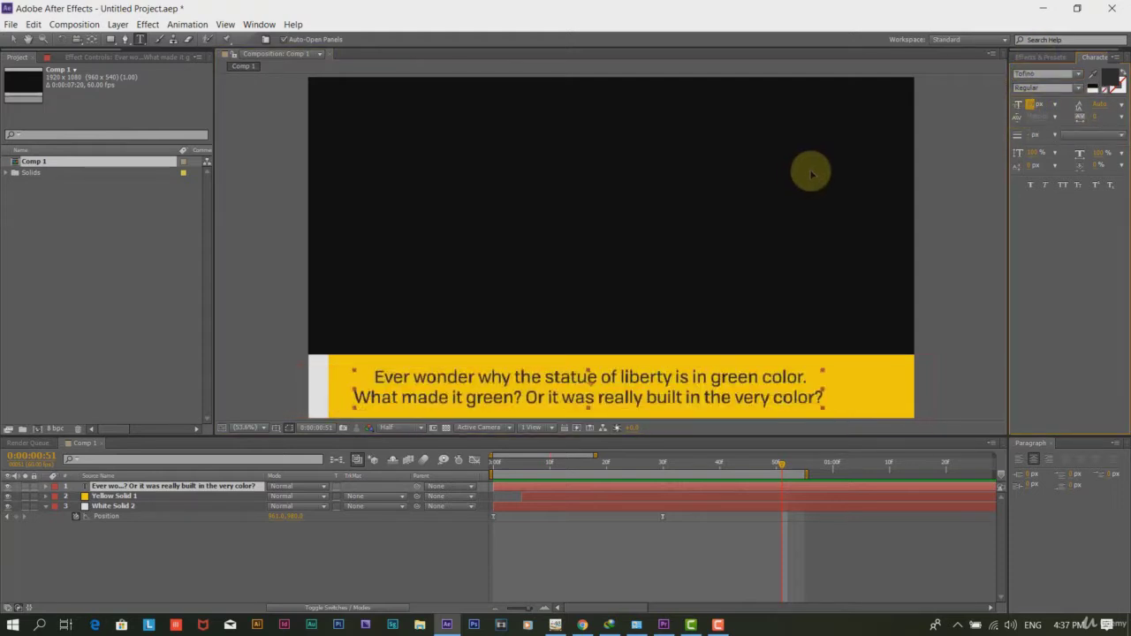
click(1047, 77)
text(N)
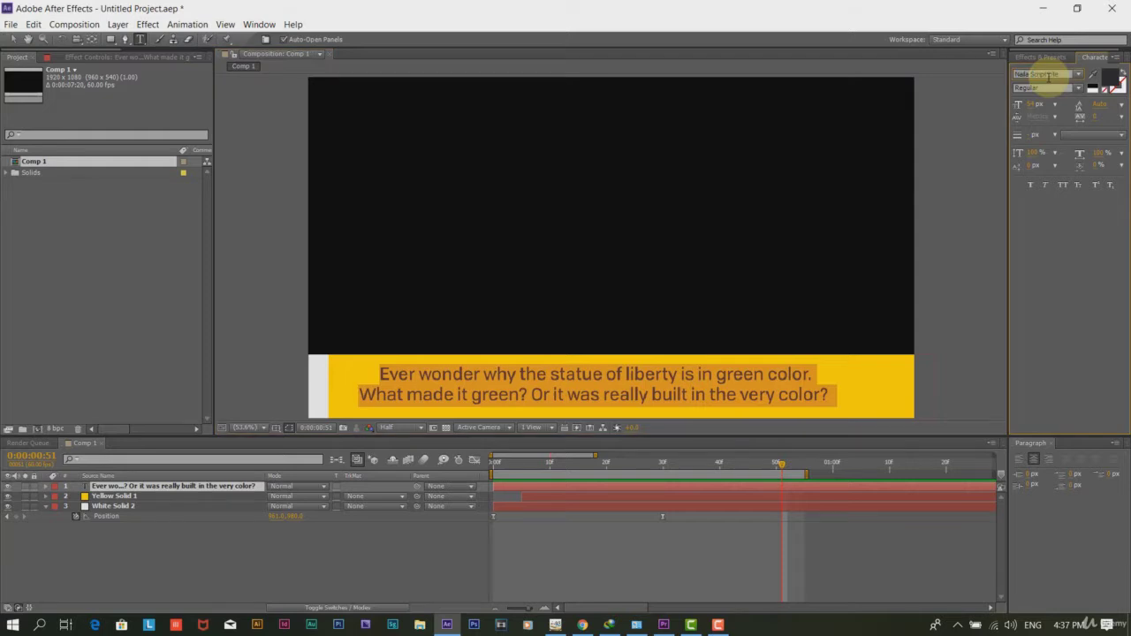
text(eris)
click(1060, 87)
Step: Style the caption in Neris SemiBold, left-aligned, mixed case, at a slightly larger size
click(1054, 183)
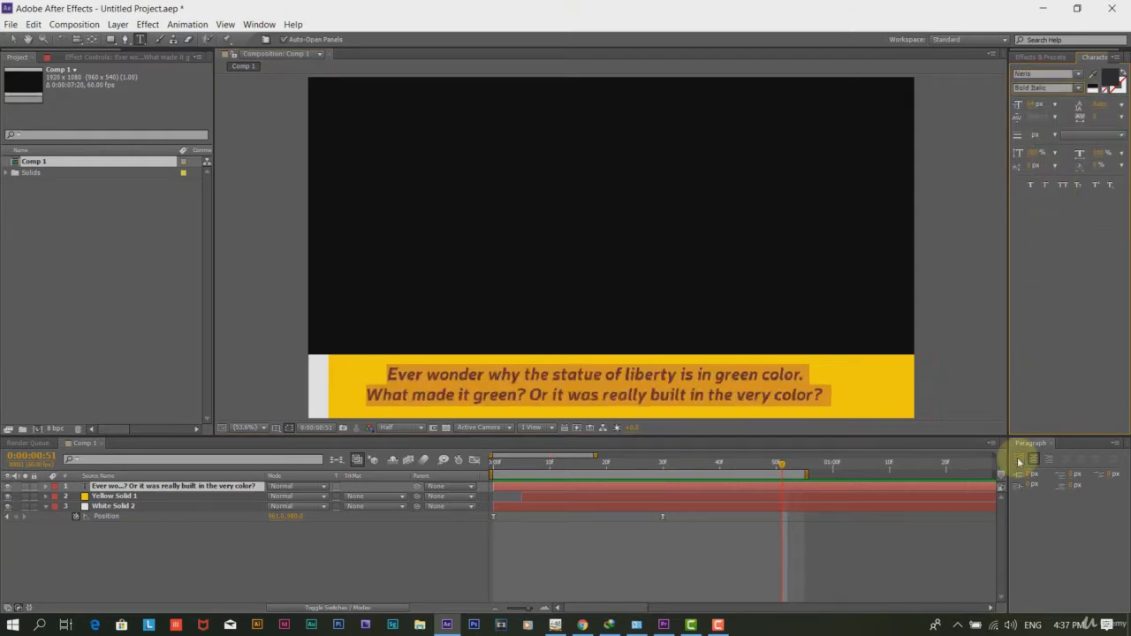
click(1018, 459)
click(1062, 183)
click(1060, 88)
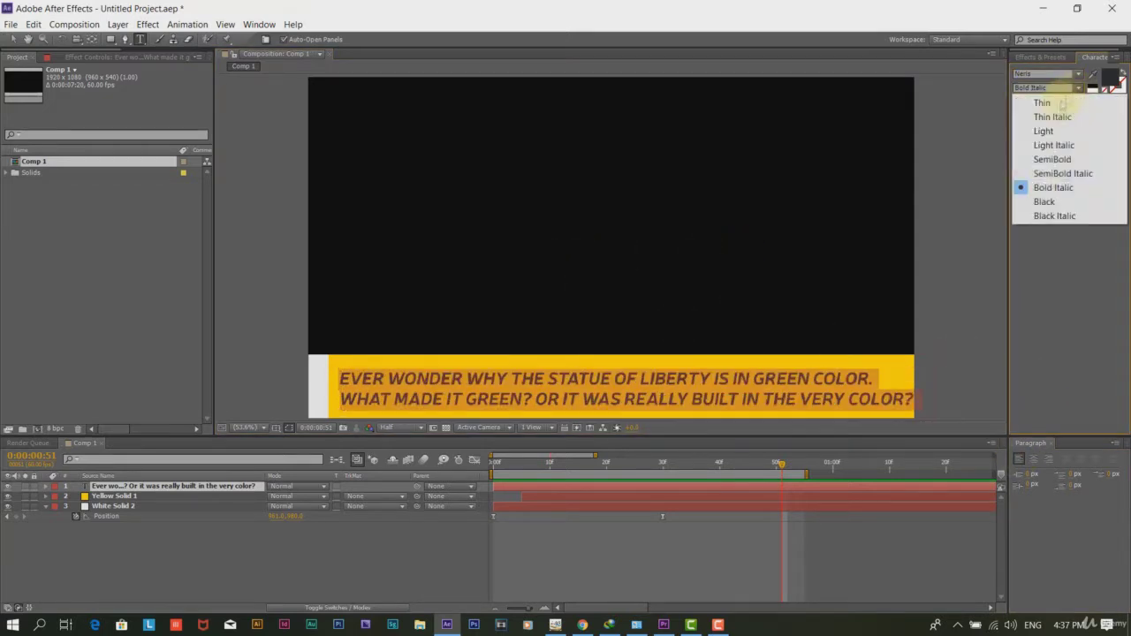
click(1051, 159)
click(1063, 184)
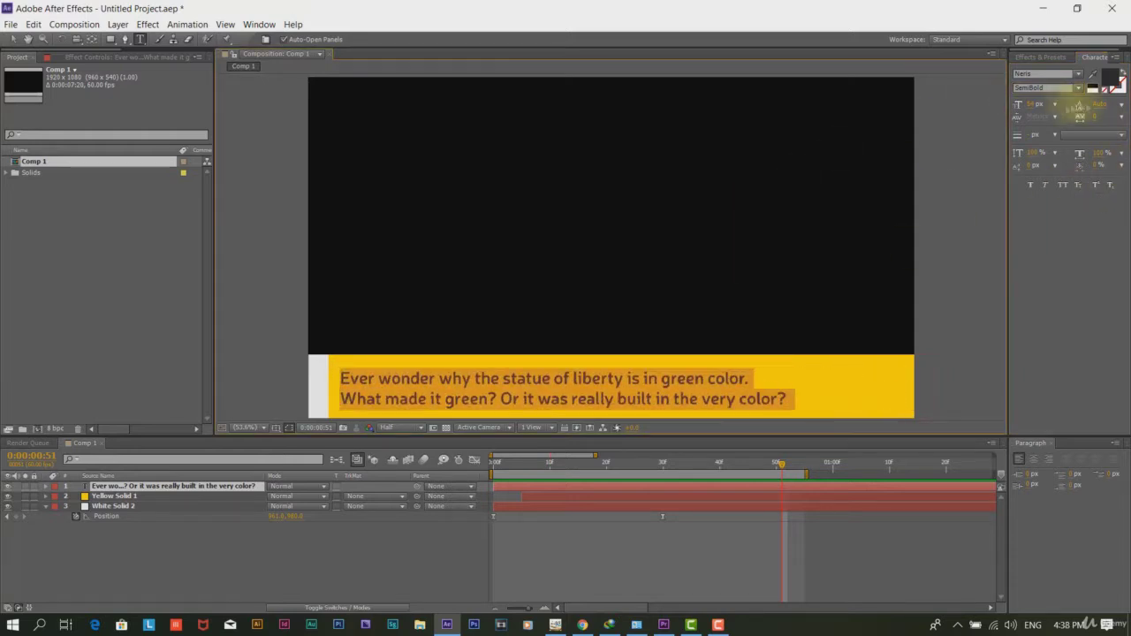
drag(1029, 104, 1038, 102)
Step: Make 'STATUE OF LIBERTY' white all capitals and delay the caption layer's start
click(545, 375)
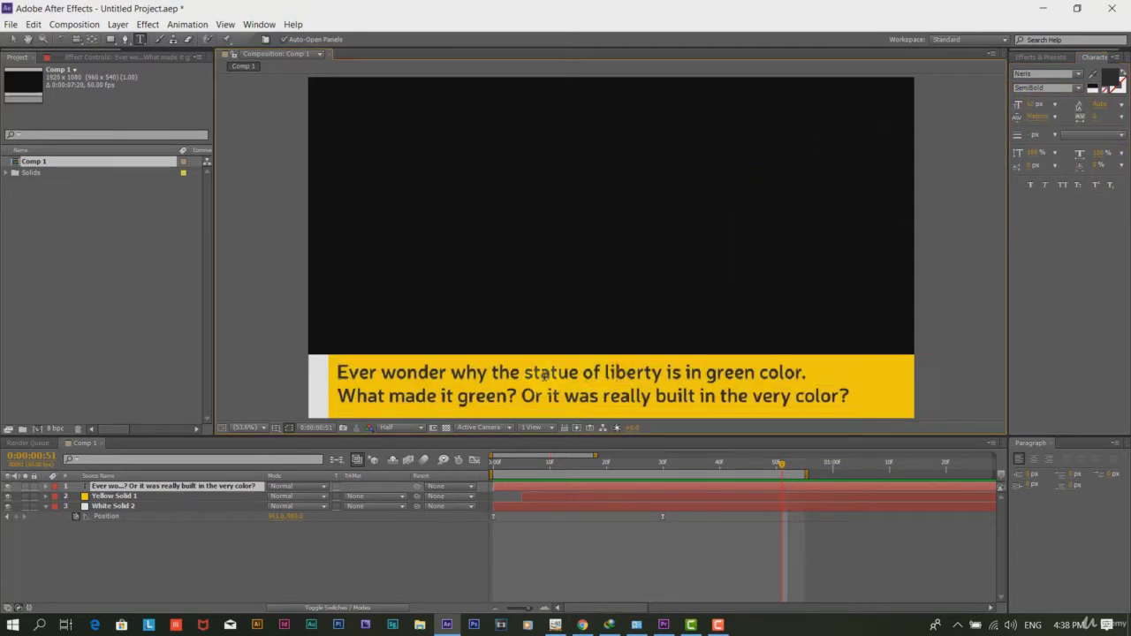
drag(524, 373, 662, 373)
click(1062, 183)
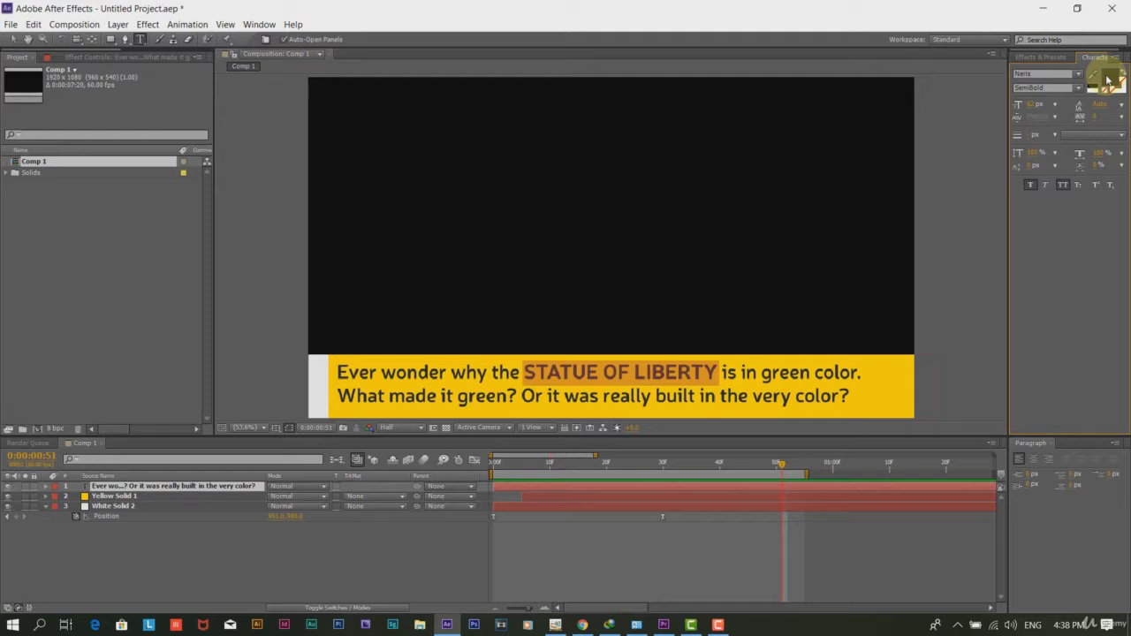
click(1107, 79)
click(279, 356)
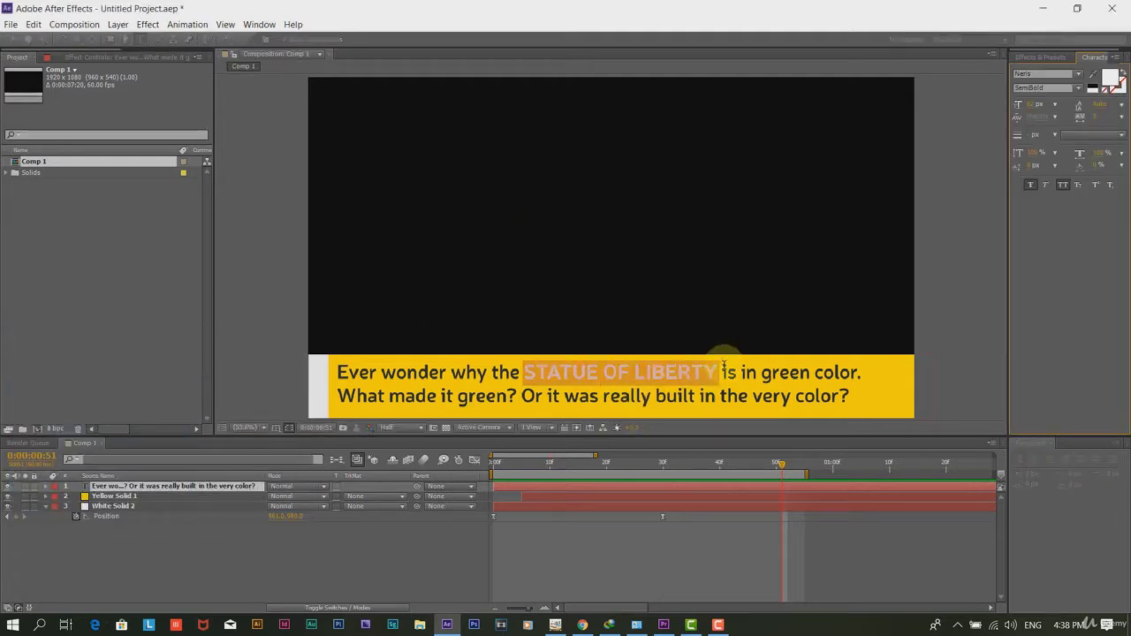
click(740, 400)
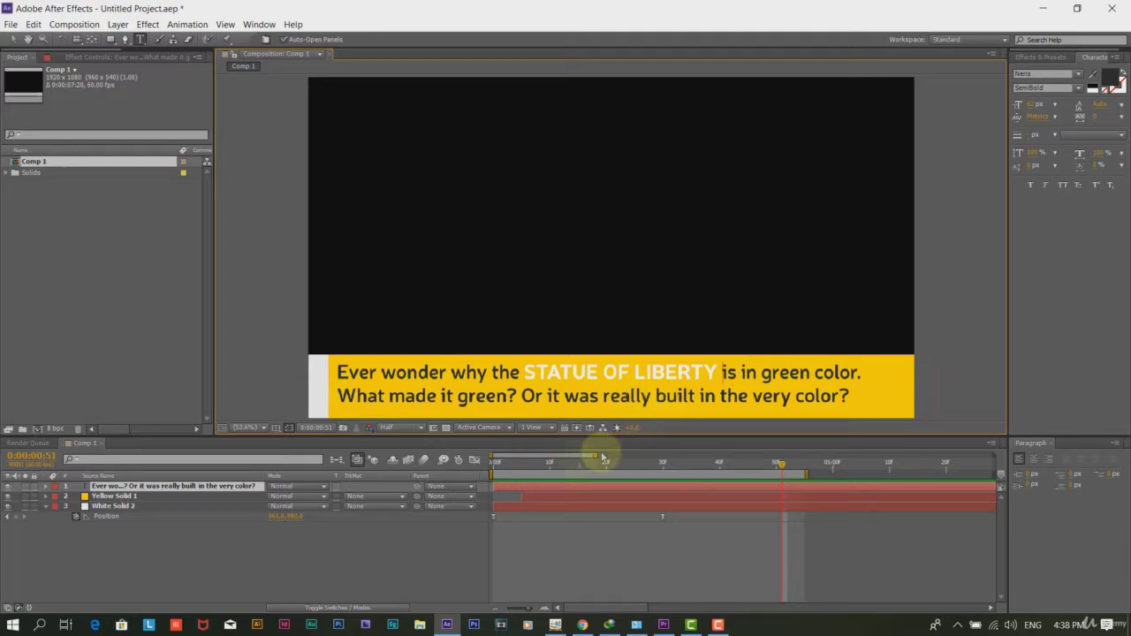
drag(510, 489, 543, 464)
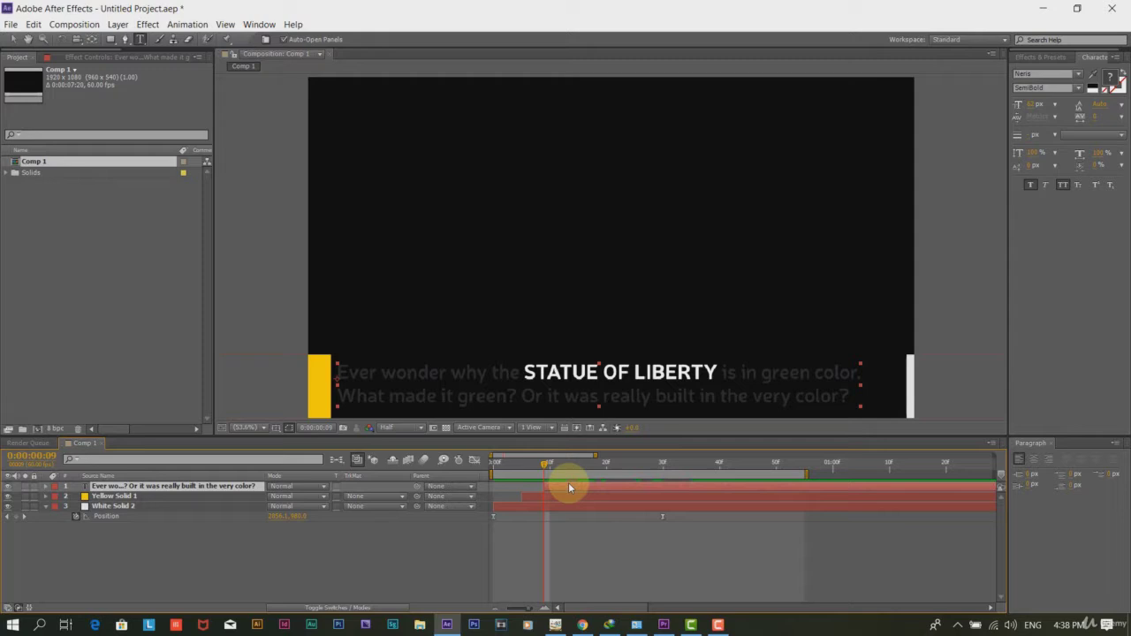
Step: Add caption Position keyframes at frames 9 and 39, returning to the first keyframe
key(alt+shift+p)
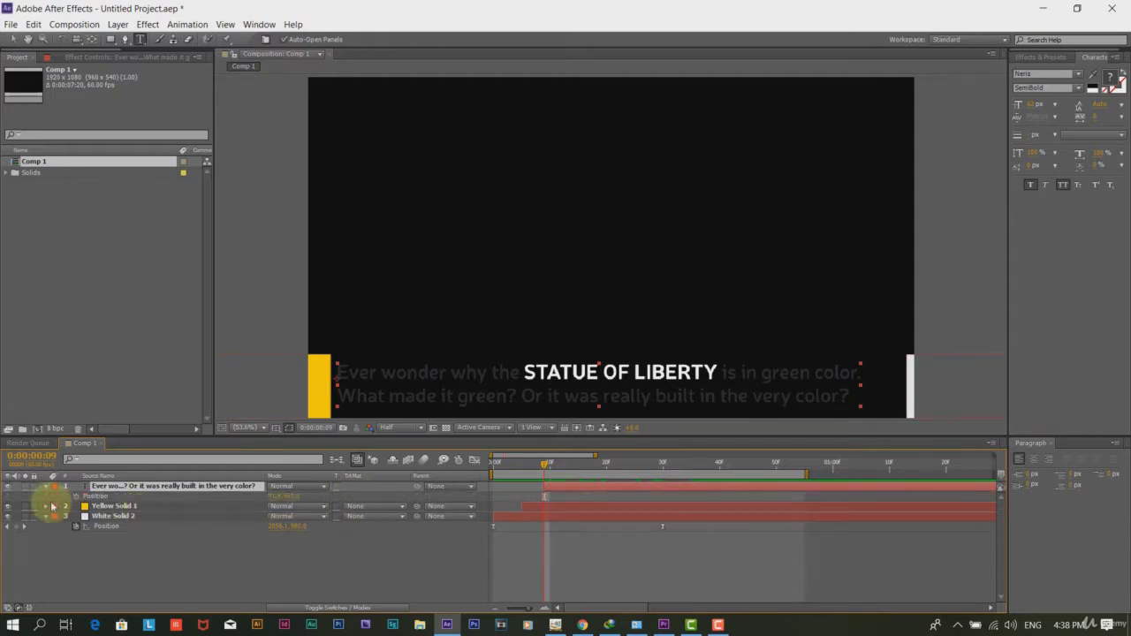
click(154, 497)
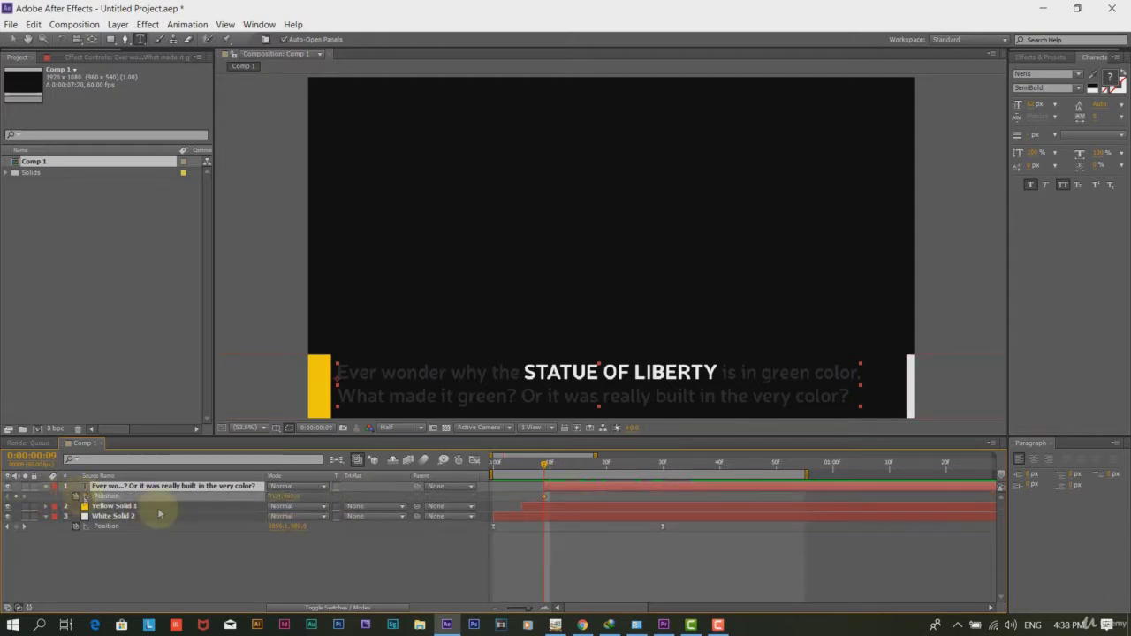
click(715, 463)
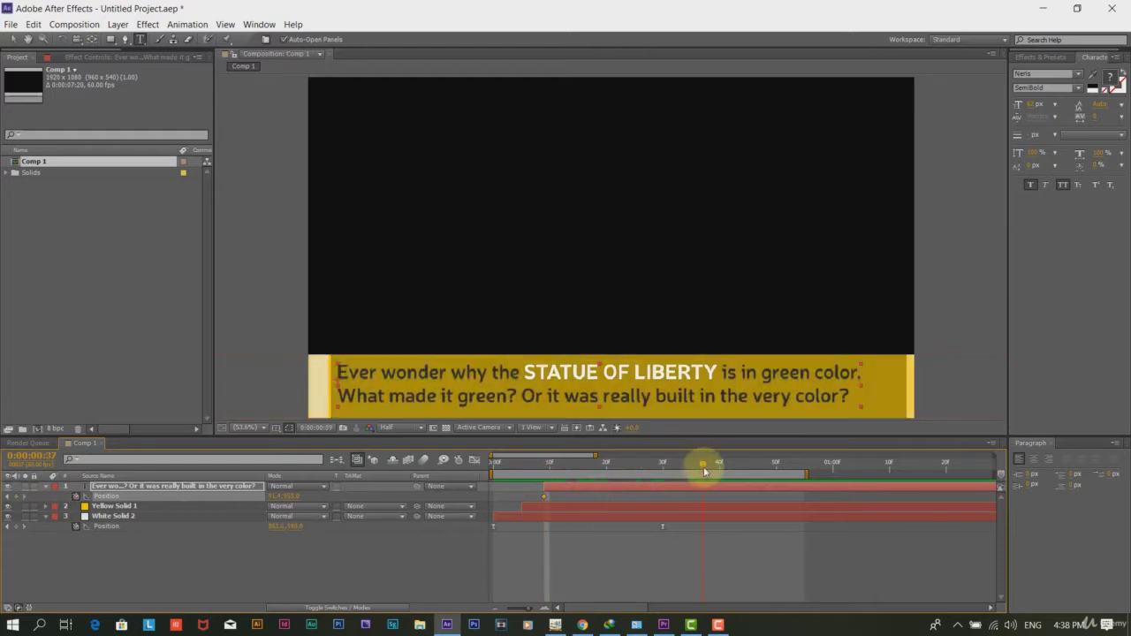
click(7, 501)
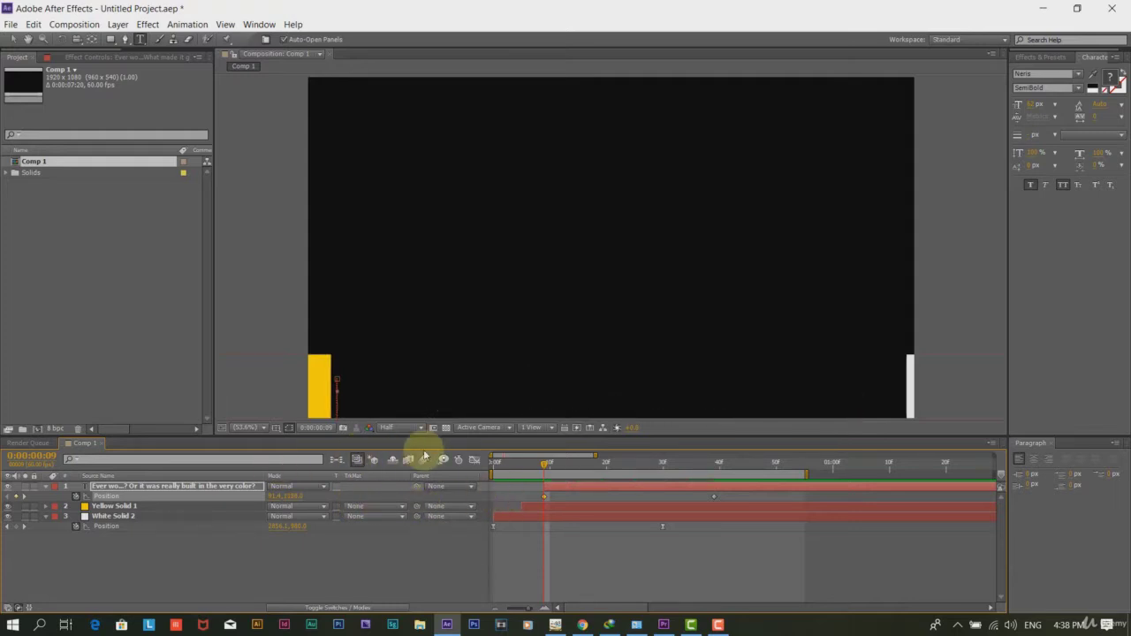
Step: Apply Easy Ease to both caption Position keyframes in the Graph Editor, stretching influence to about 97%
click(475, 460)
drag(750, 523, 522, 477)
drag(643, 462, 714, 462)
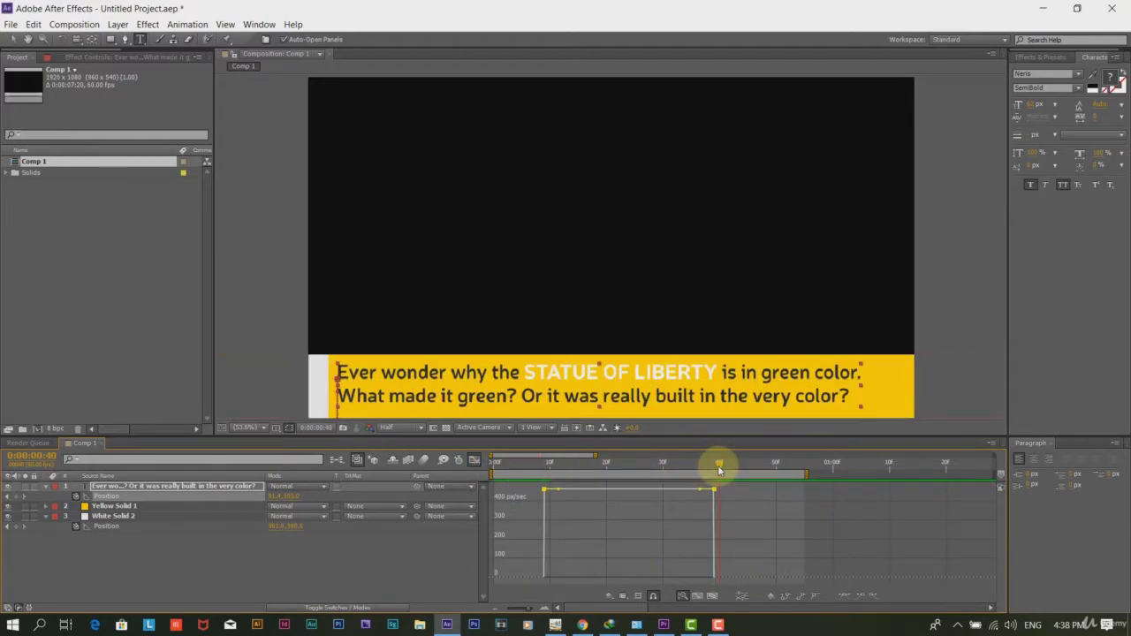
click(836, 596)
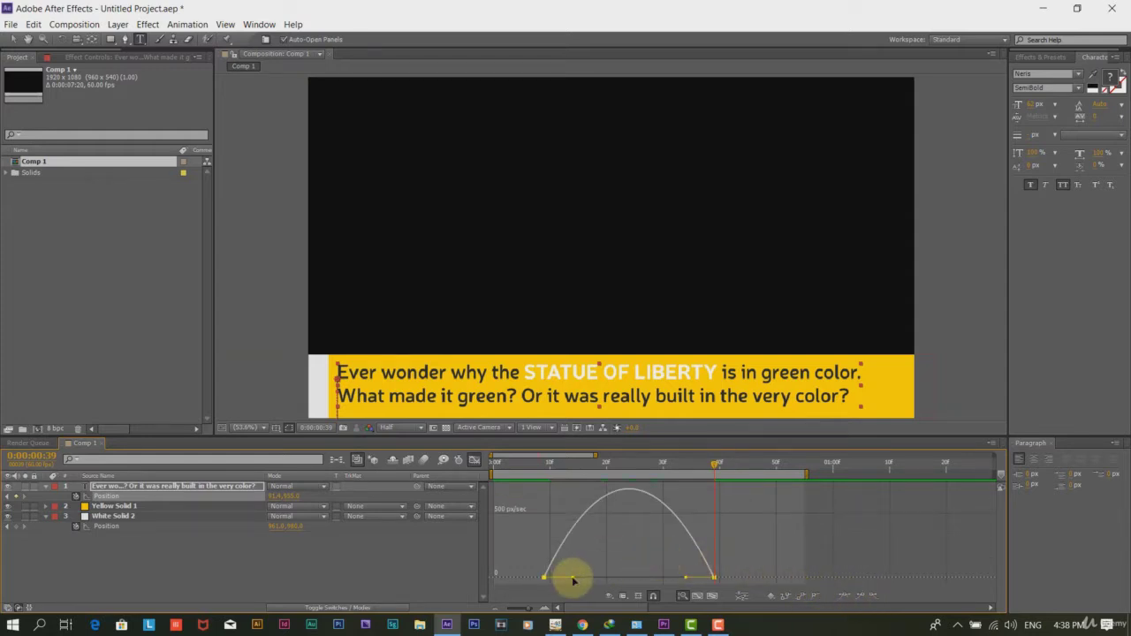
drag(573, 580, 641, 583)
click(473, 460)
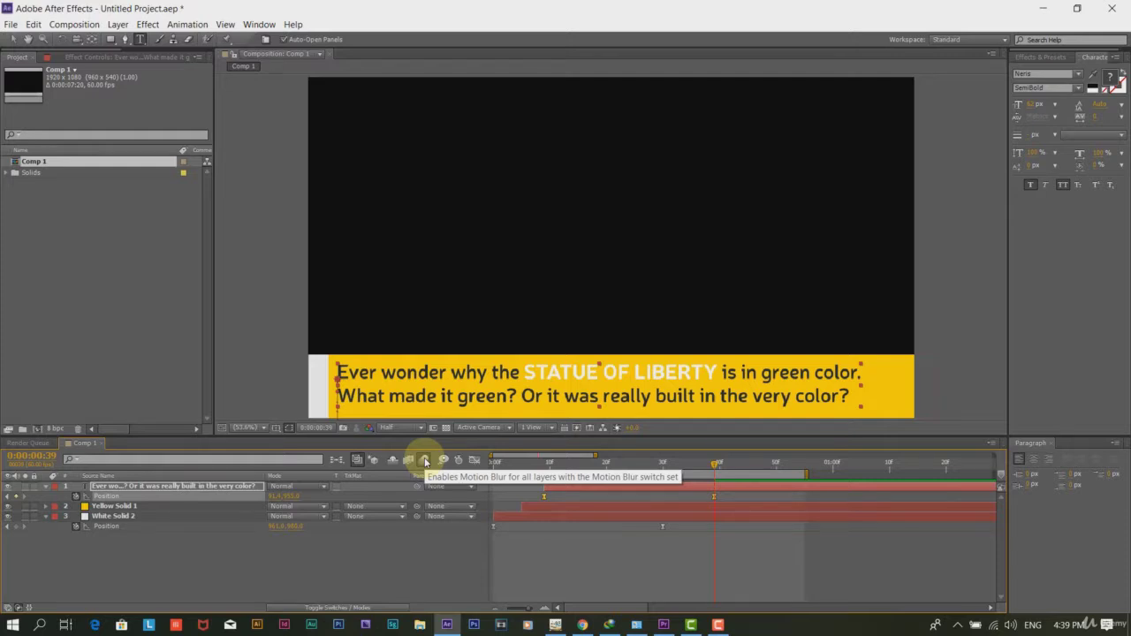
Step: Enable composition motion blur, show the layer switch columns, and start a preview
click(425, 461)
click(314, 608)
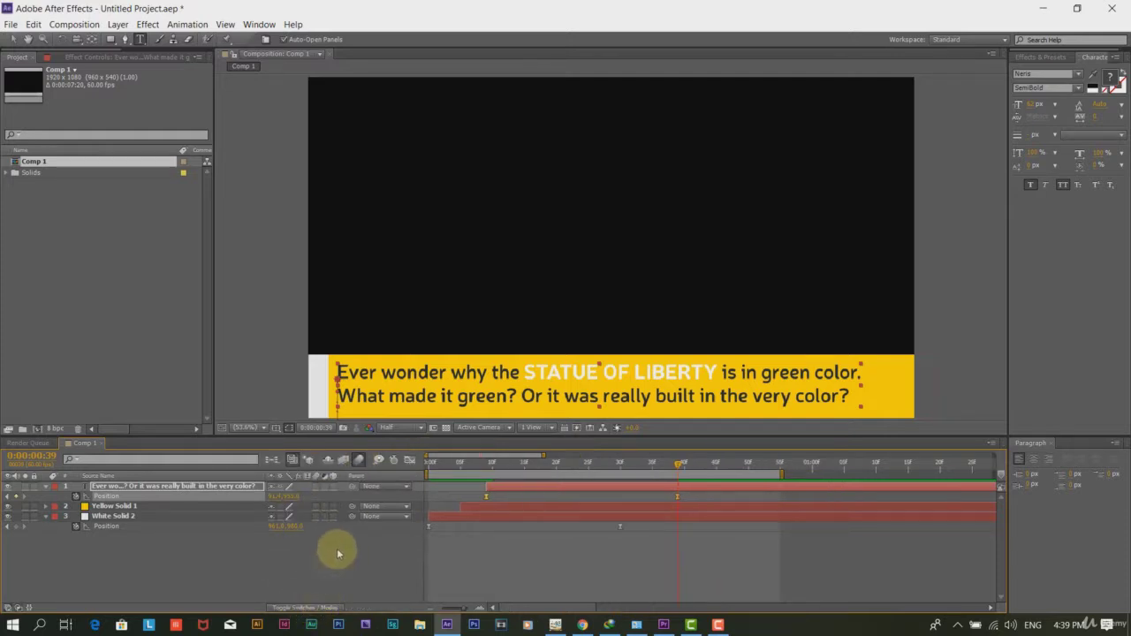
click(70, 24)
click(334, 179)
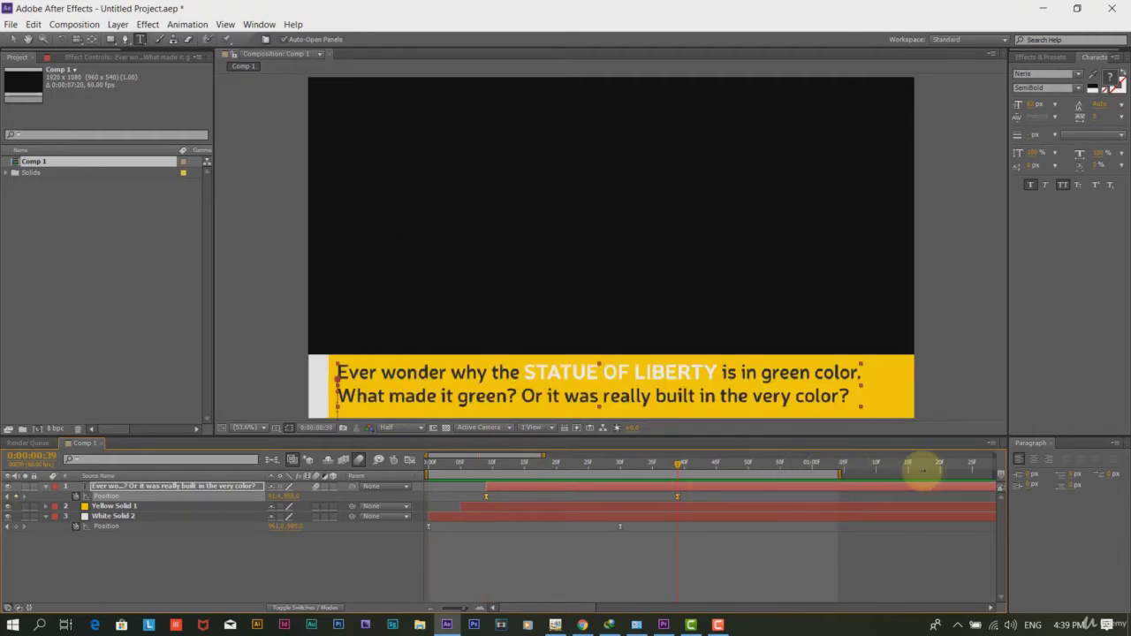
Step: Run a RAM Preview of the caption animation and stop it
click(76, 24)
mouse_move(285, 181)
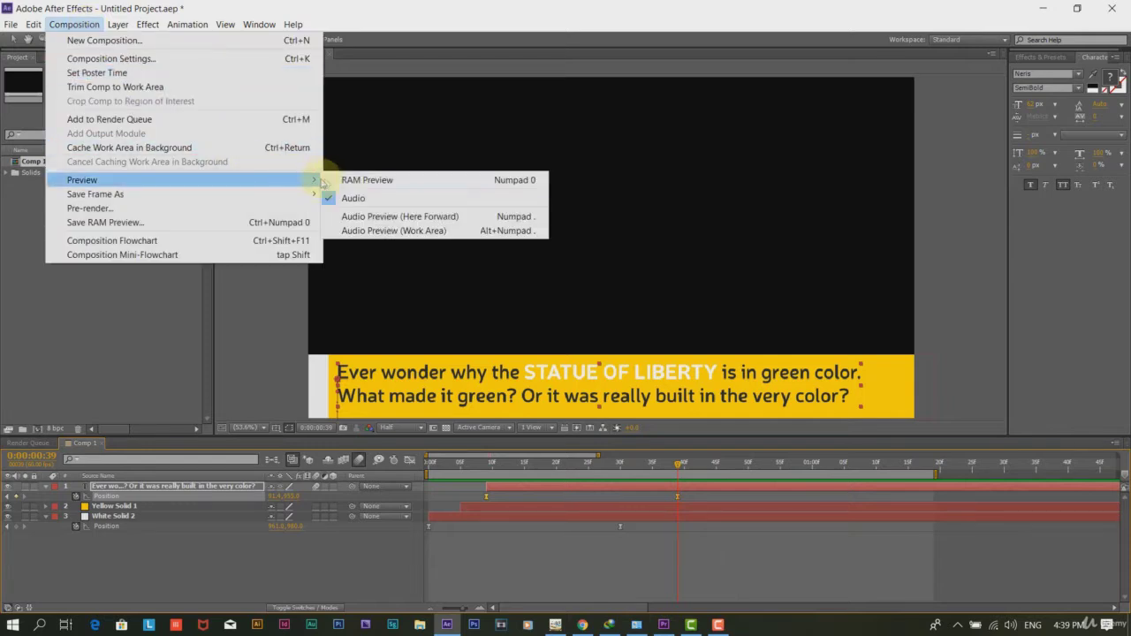
click(342, 181)
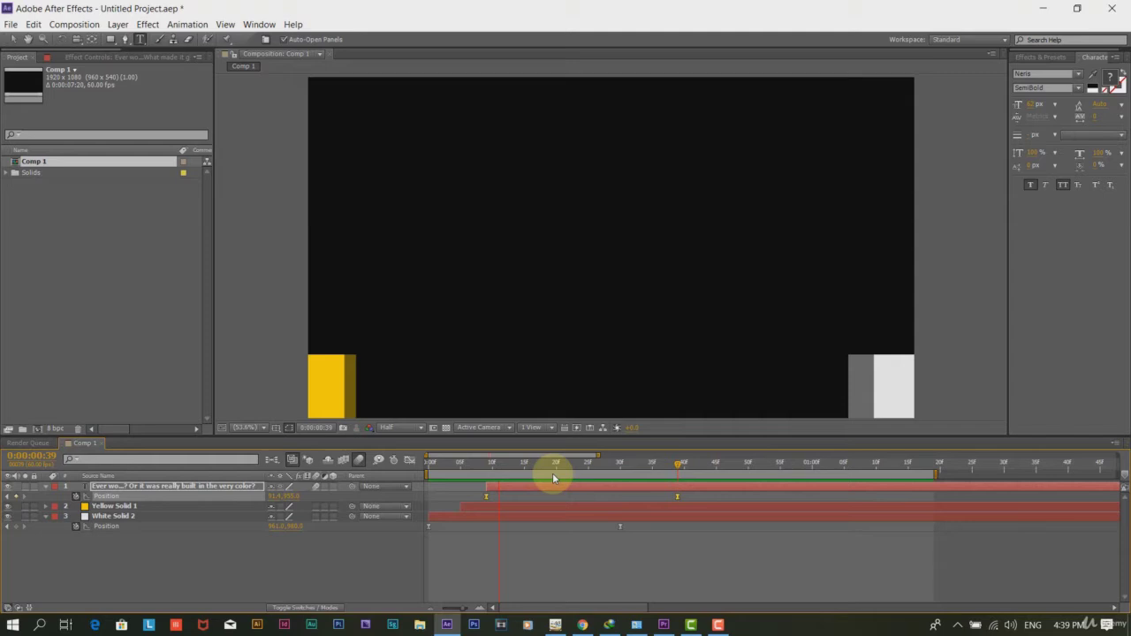
click(698, 465)
Step: Zoom the timeline out and stretch the work area to the end of the composition
drag(698, 465, 832, 470)
scroll(732, 462, down, 4)
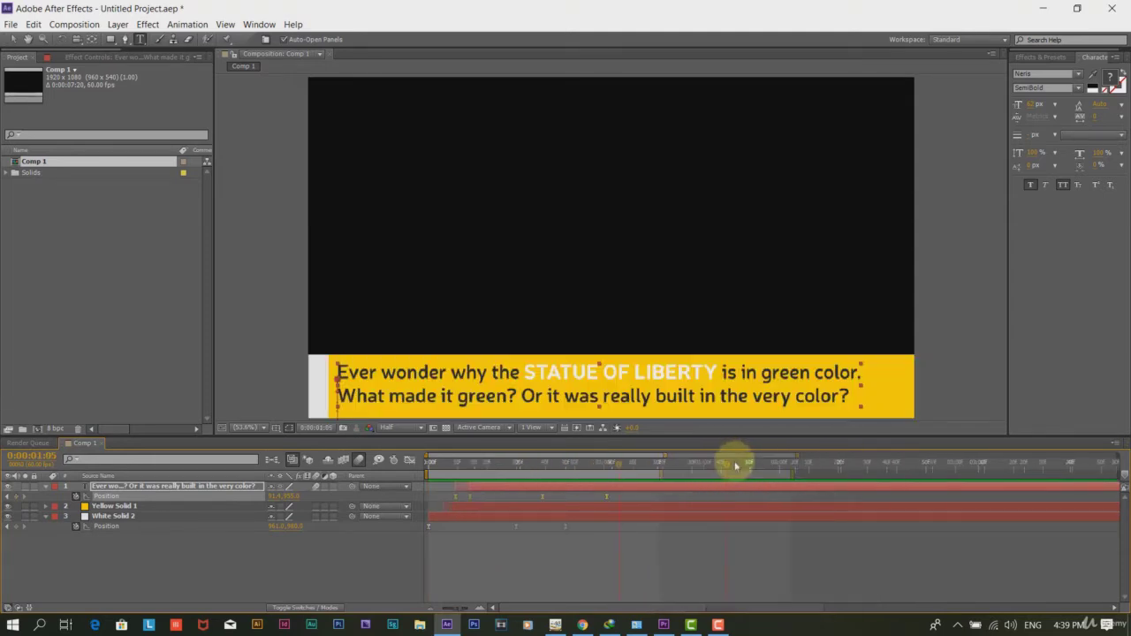
scroll(590, 484, down, 1)
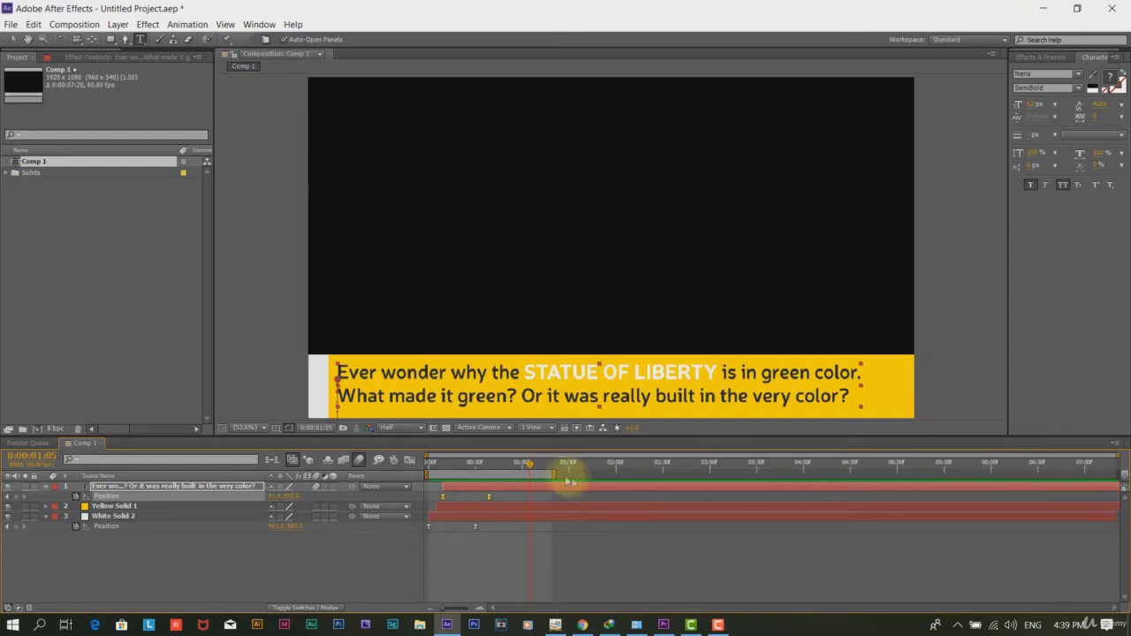
drag(555, 474, 1117, 473)
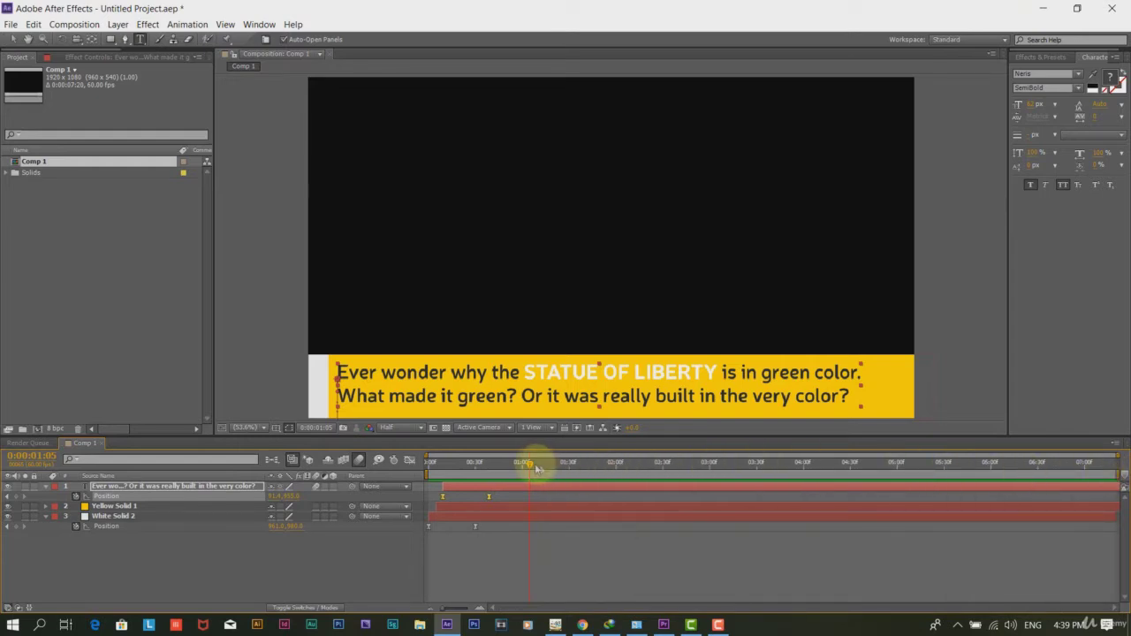
click(1031, 464)
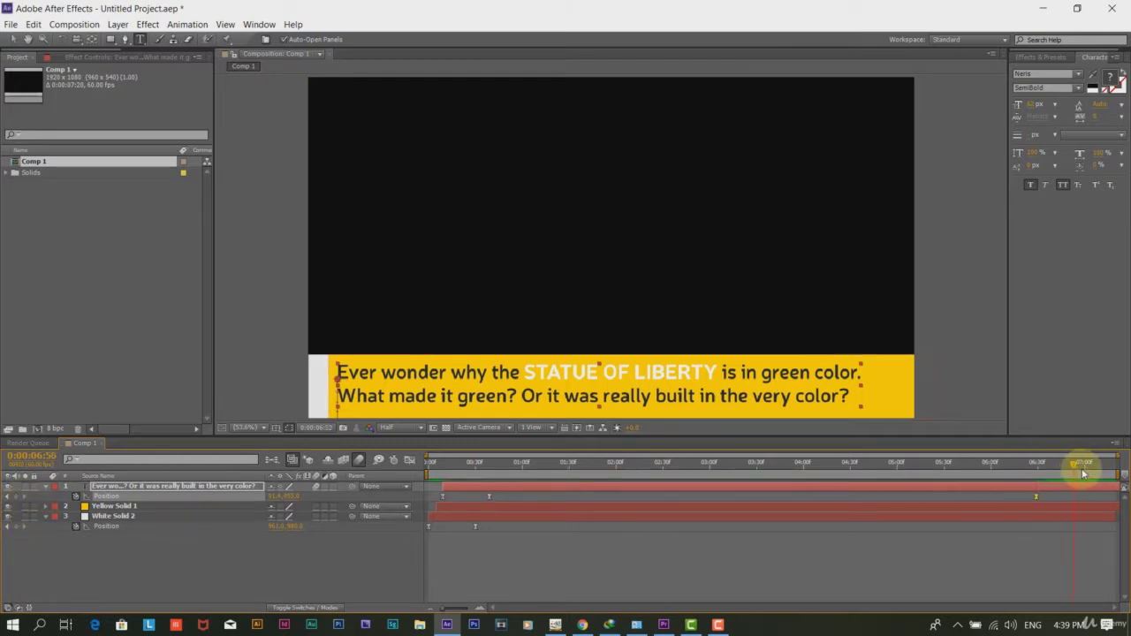
Step: At the comp's end, move the caption down out of frame and add a yellow bar Position keyframe
click(1082, 468)
drag(295, 496, 390, 502)
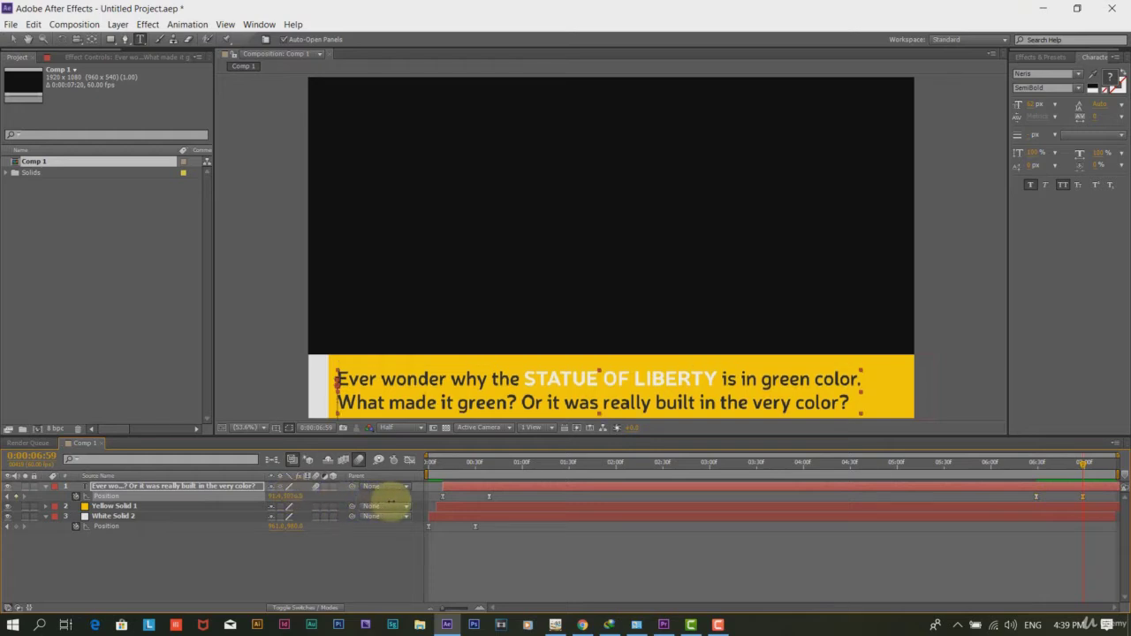
click(1045, 512)
key(p)
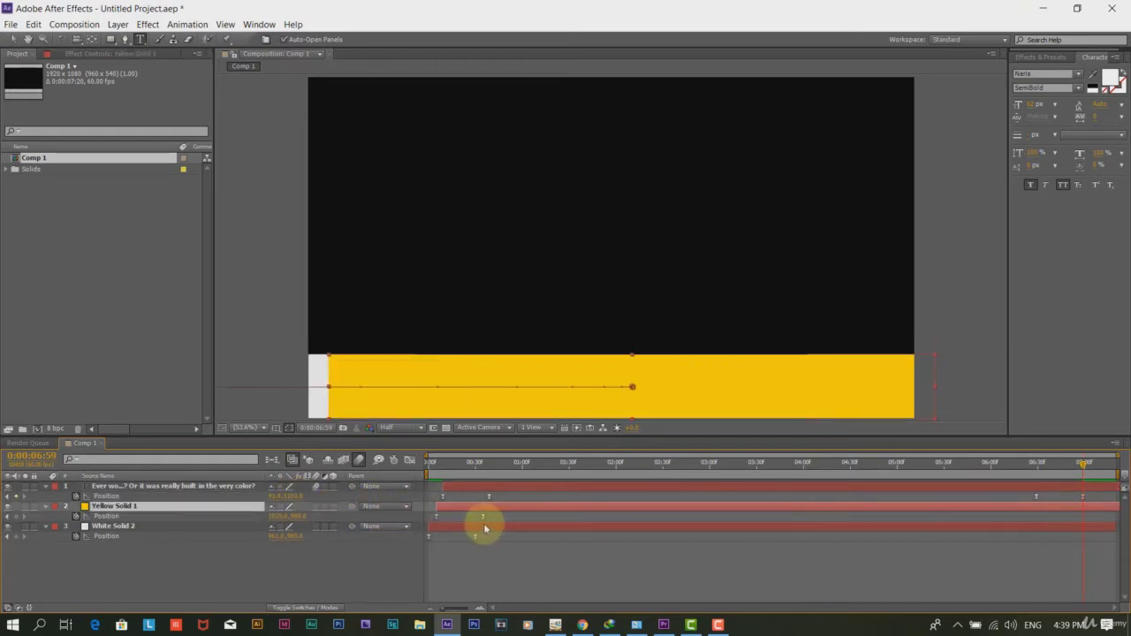
drag(483, 523, 1035, 528)
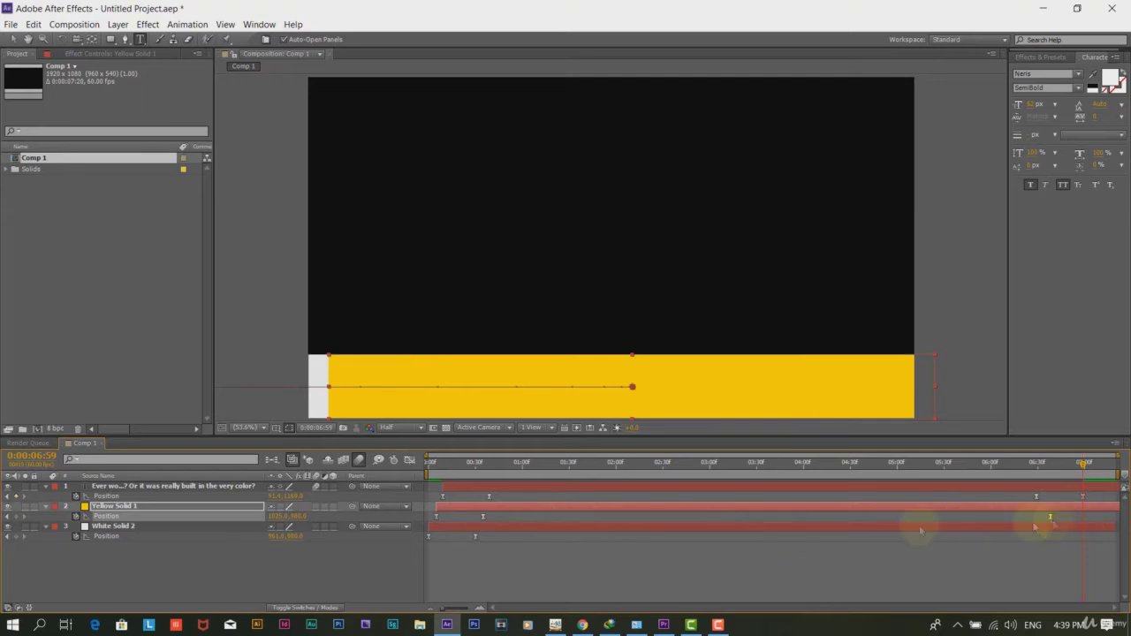
Step: At 0:00:07:10 give Yellow Solid 1 the off-left position and slide White Solid 2 off right
click(475, 536)
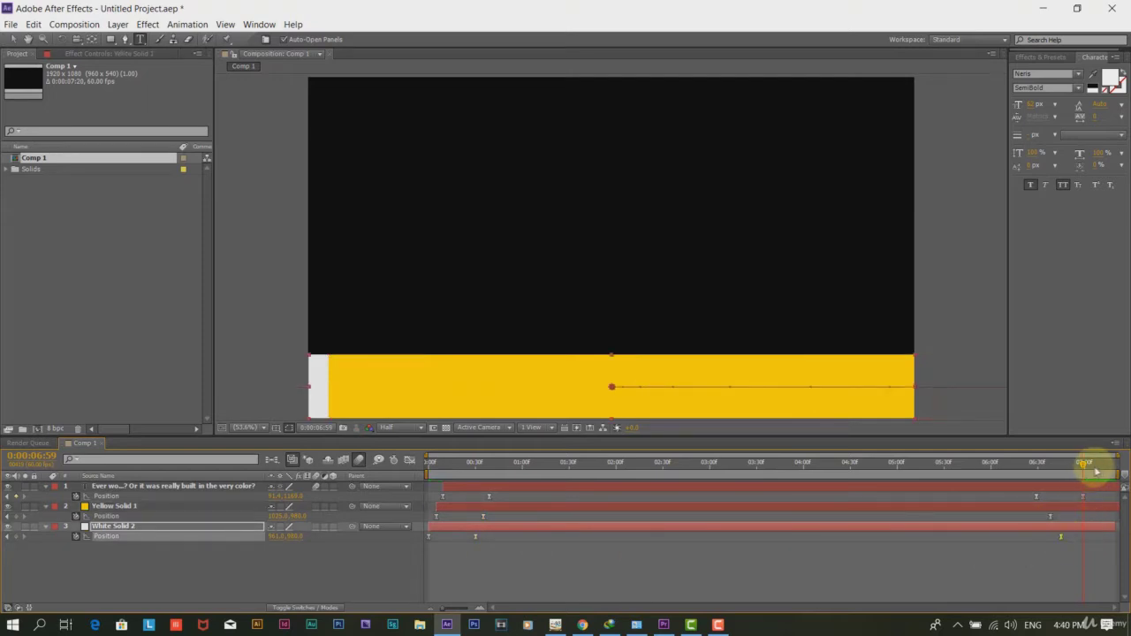
drag(1086, 463, 1099, 462)
click(433, 510)
key(ctrl+v)
click(429, 536)
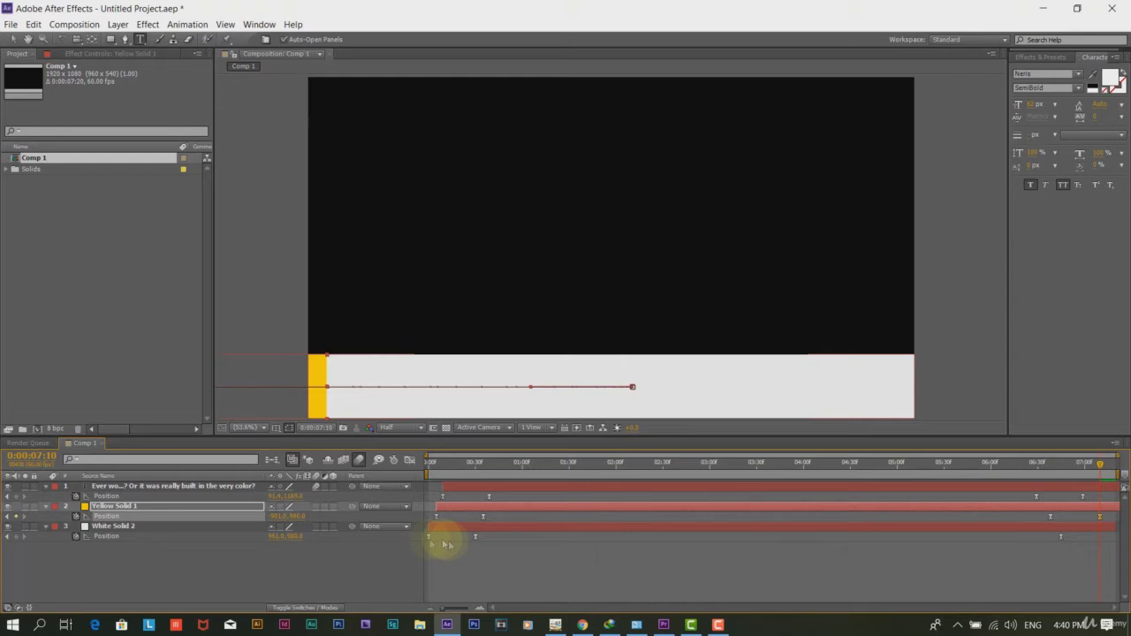
key(ctrl+c)
key(ctrl+v)
drag(1122, 468, 1100, 470)
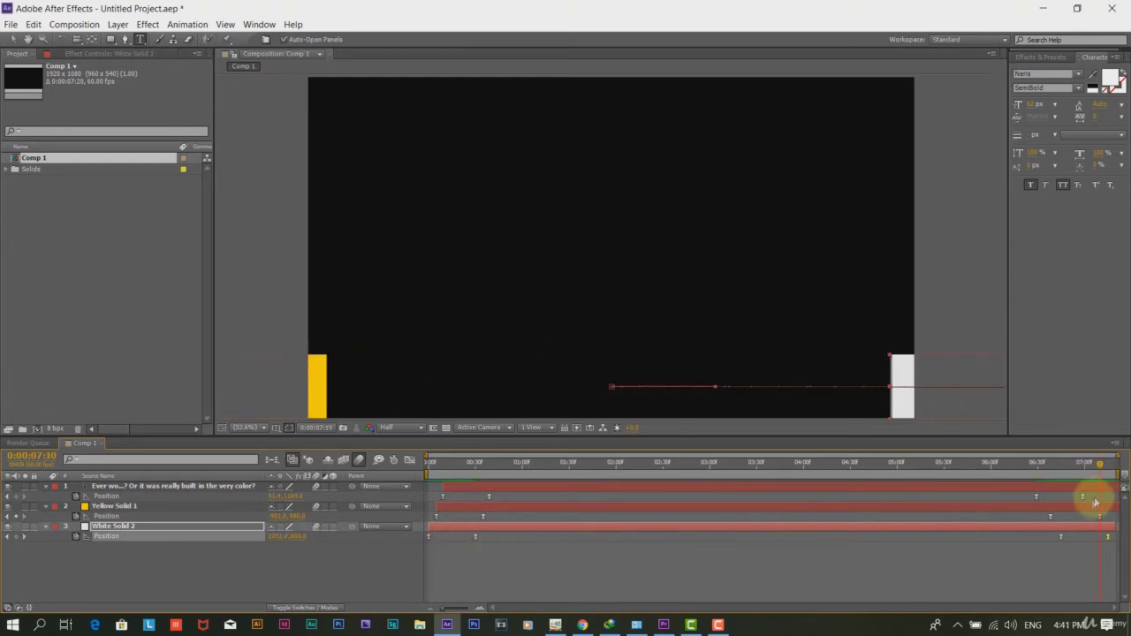
click(1088, 507)
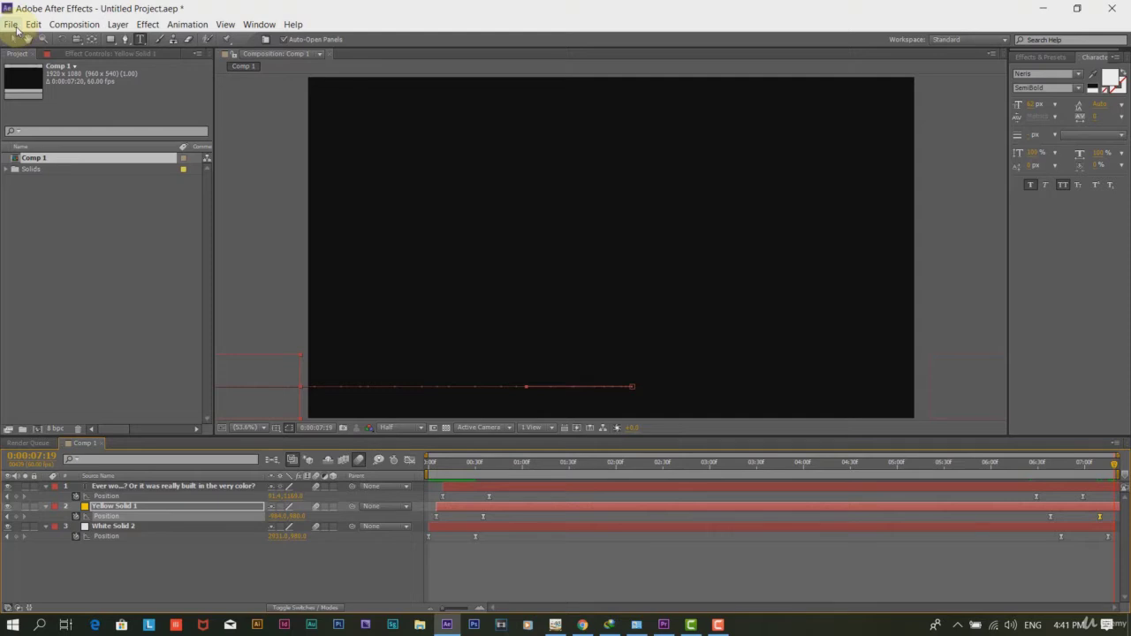
Step: Save the Text overlay project with File > Save and switch to Premiere Pro
click(15, 26)
click(46, 132)
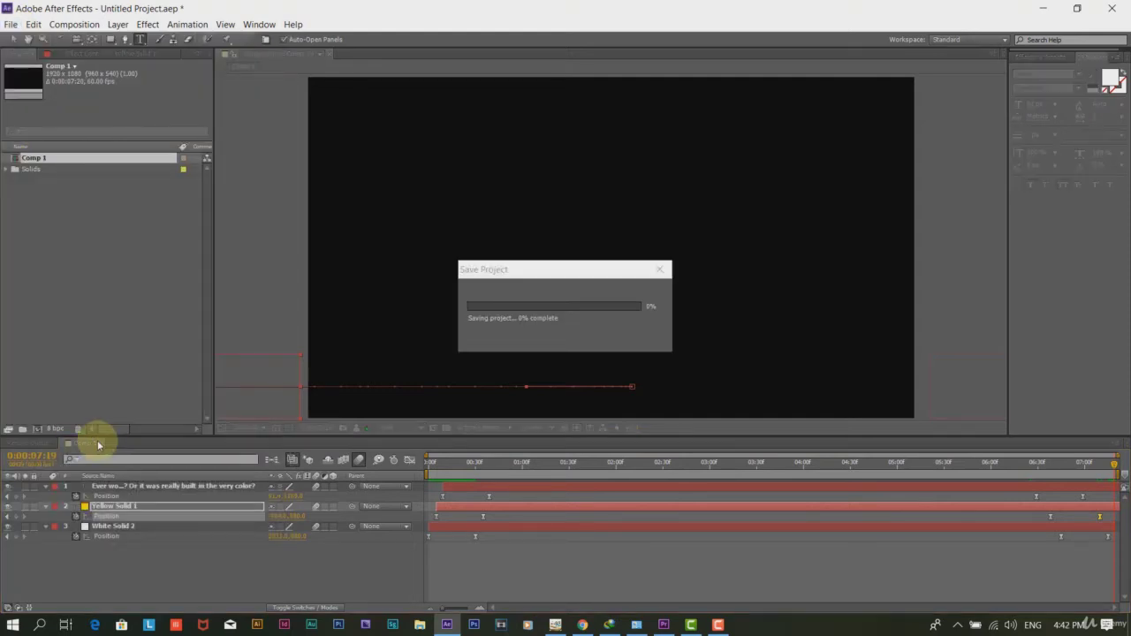
click(662, 625)
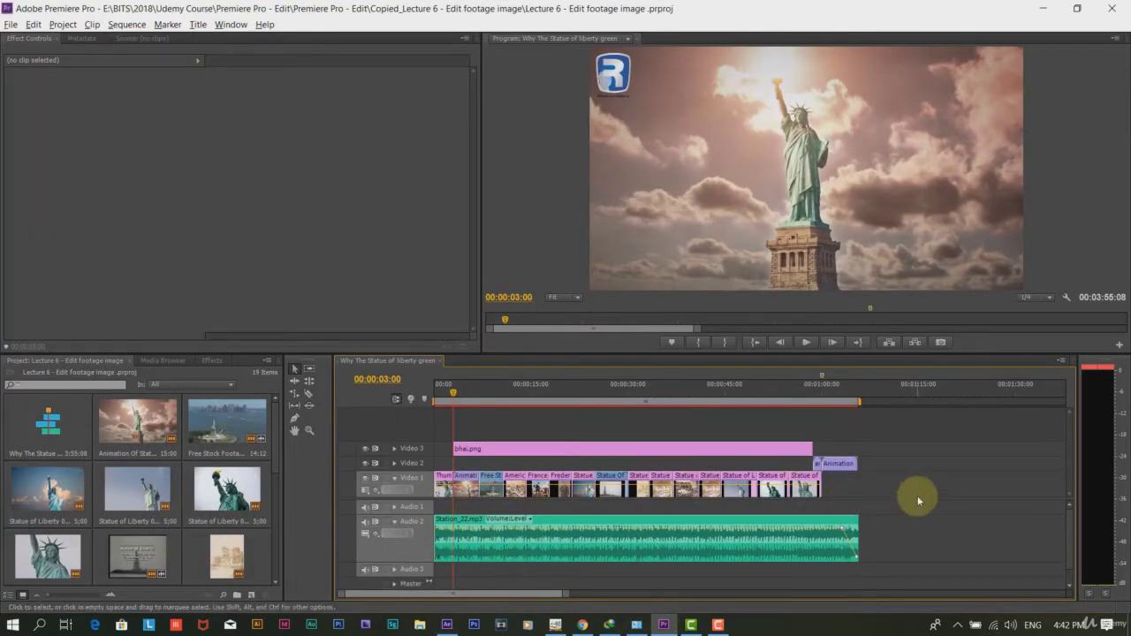
Step: Import Comp 1 from Text overlay.aep into the Premiere Pro project bin
click(12, 25)
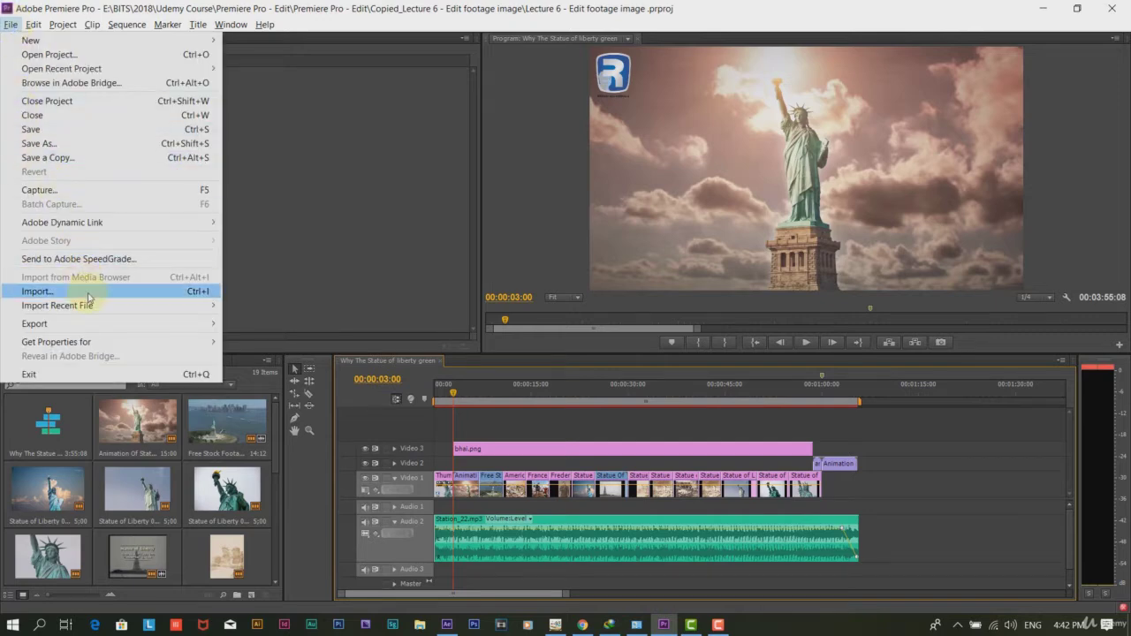
click(88, 291)
click(225, 131)
click(226, 132)
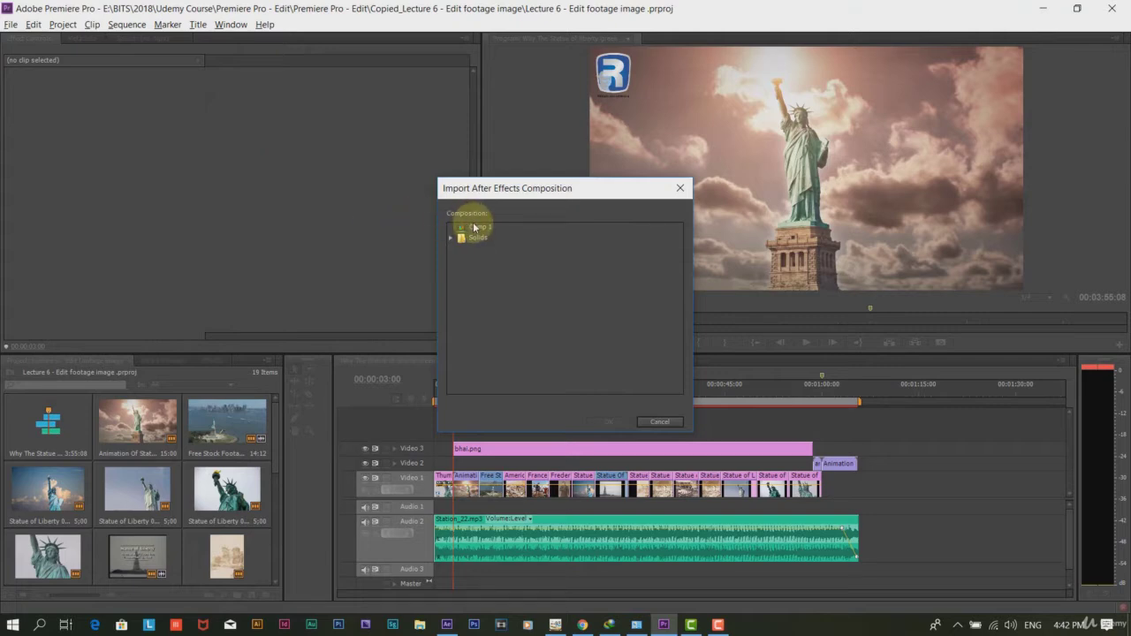
click(475, 227)
click(618, 422)
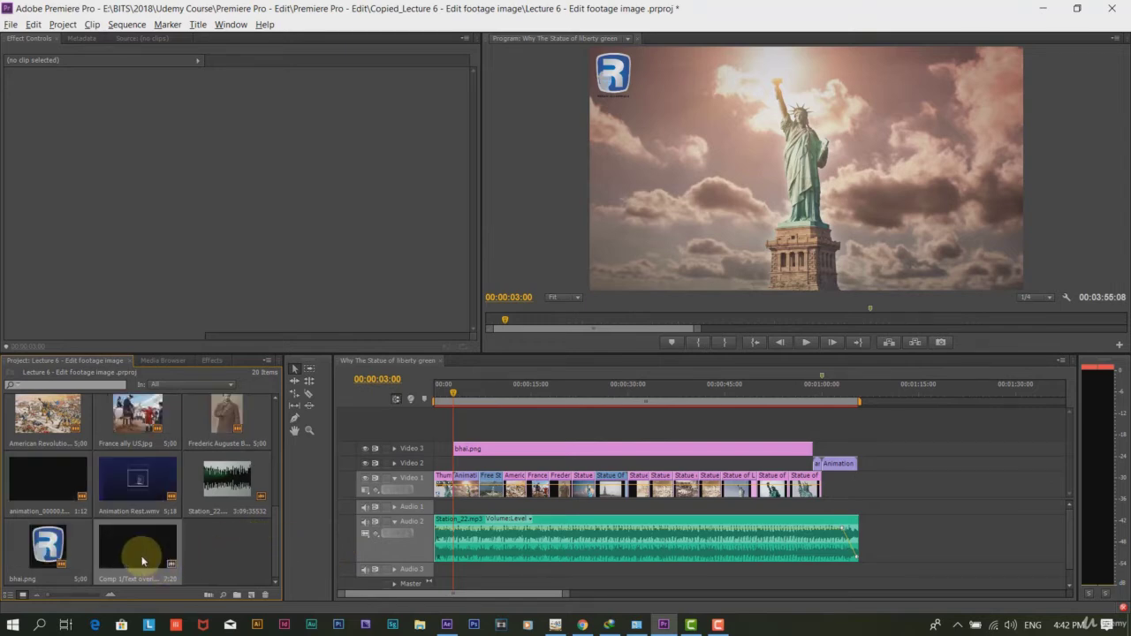
Step: Add Comp 1 to the sequence, unlink it, and delete its audio clip
drag(142, 560, 917, 517)
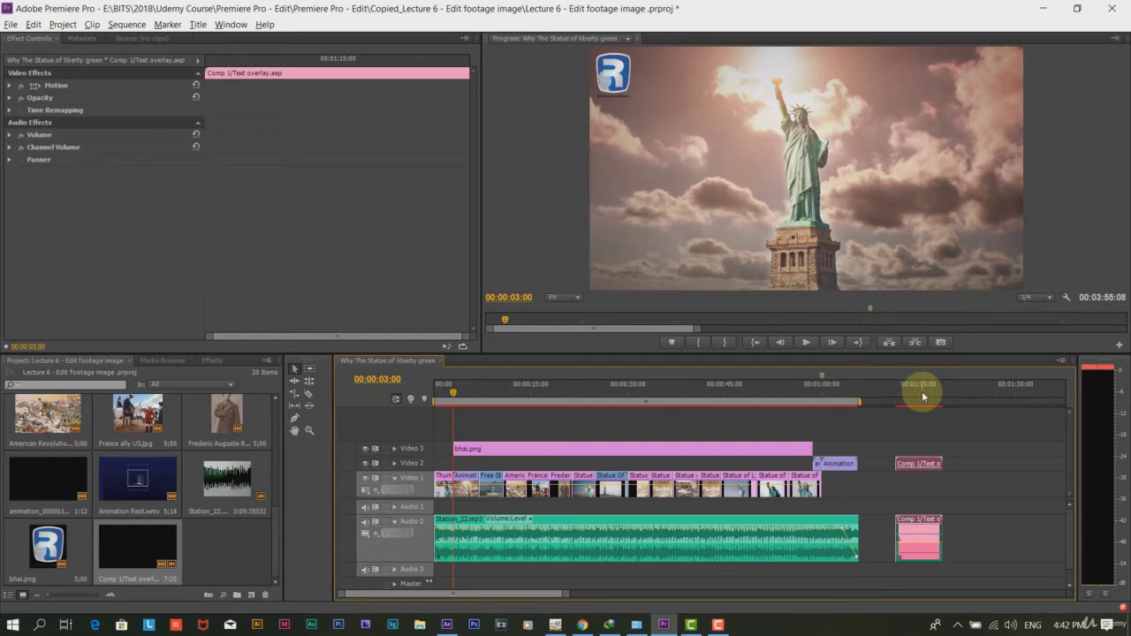
click(922, 394)
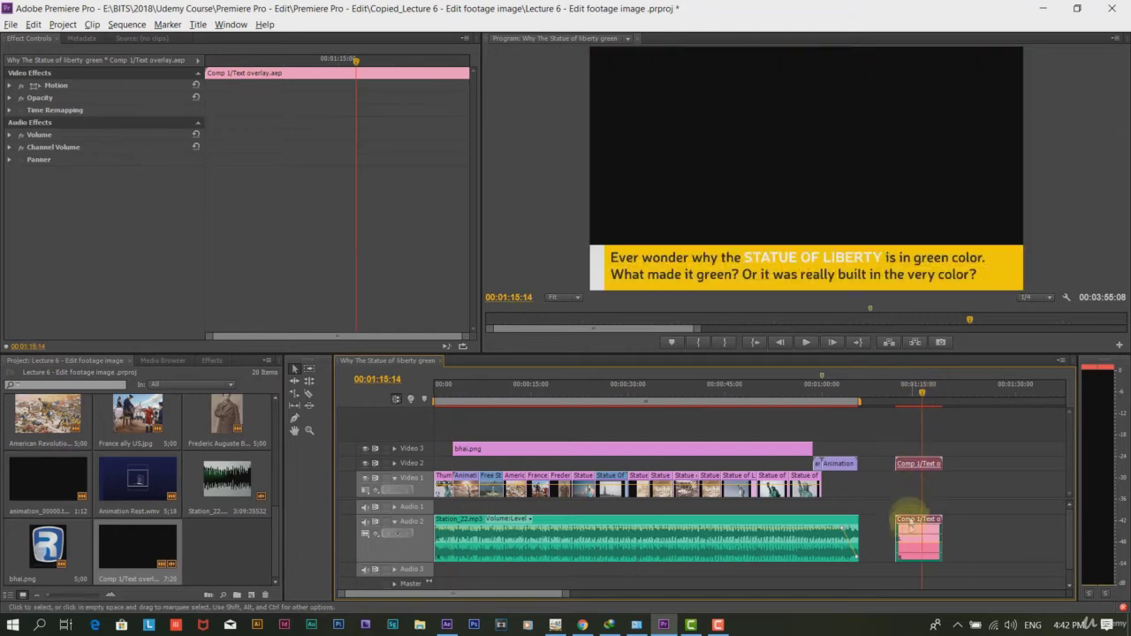
right_click(921, 465)
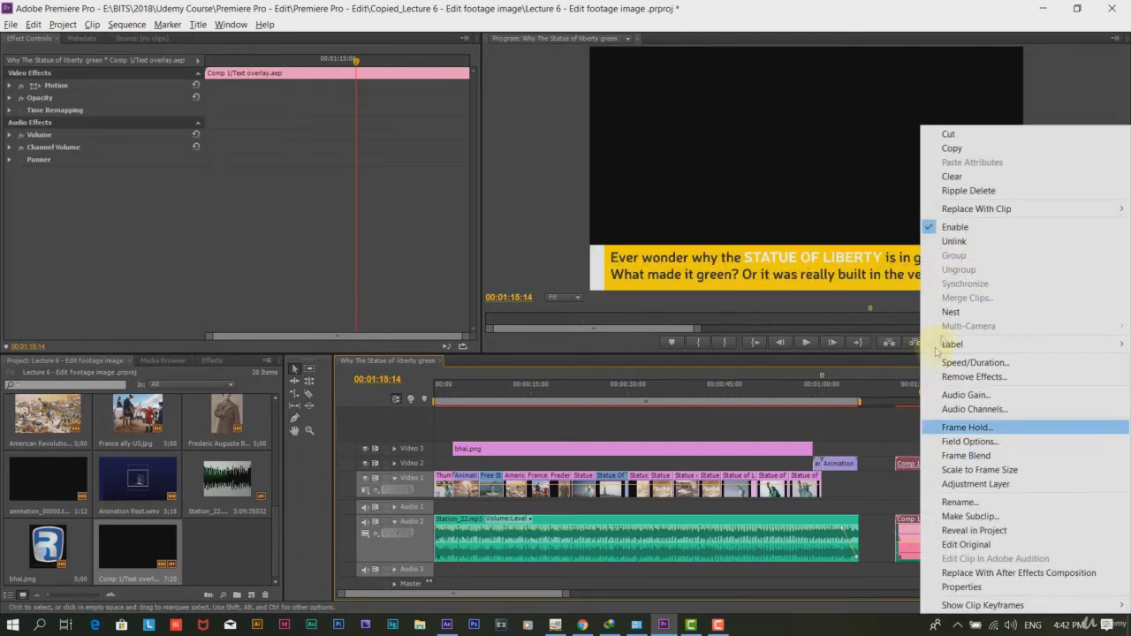
click(954, 241)
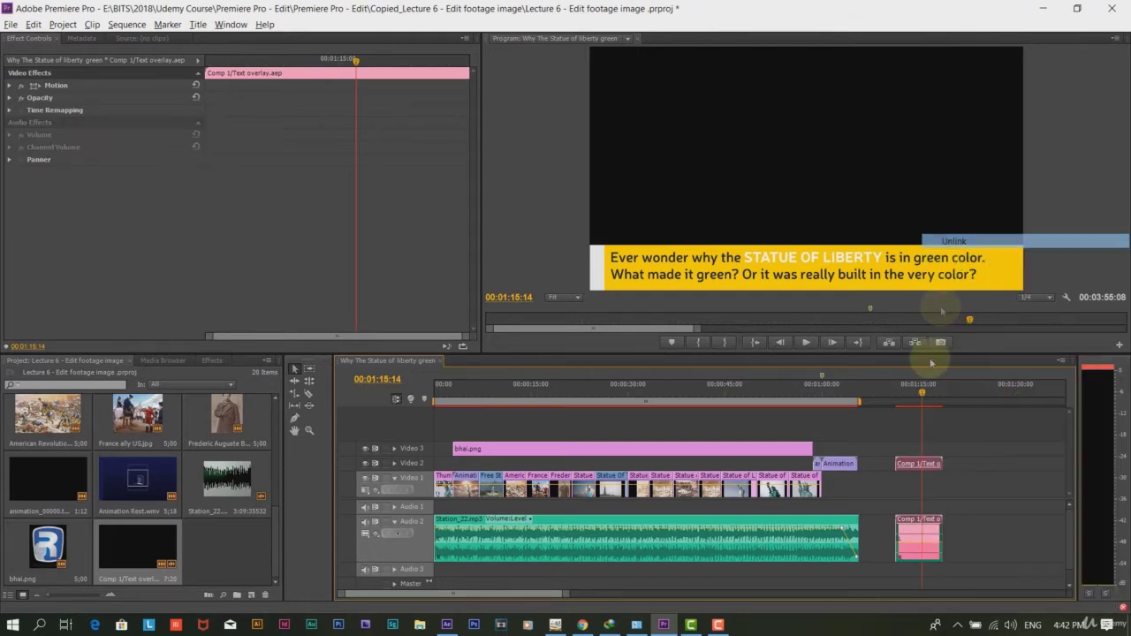
click(914, 530)
key(Delete)
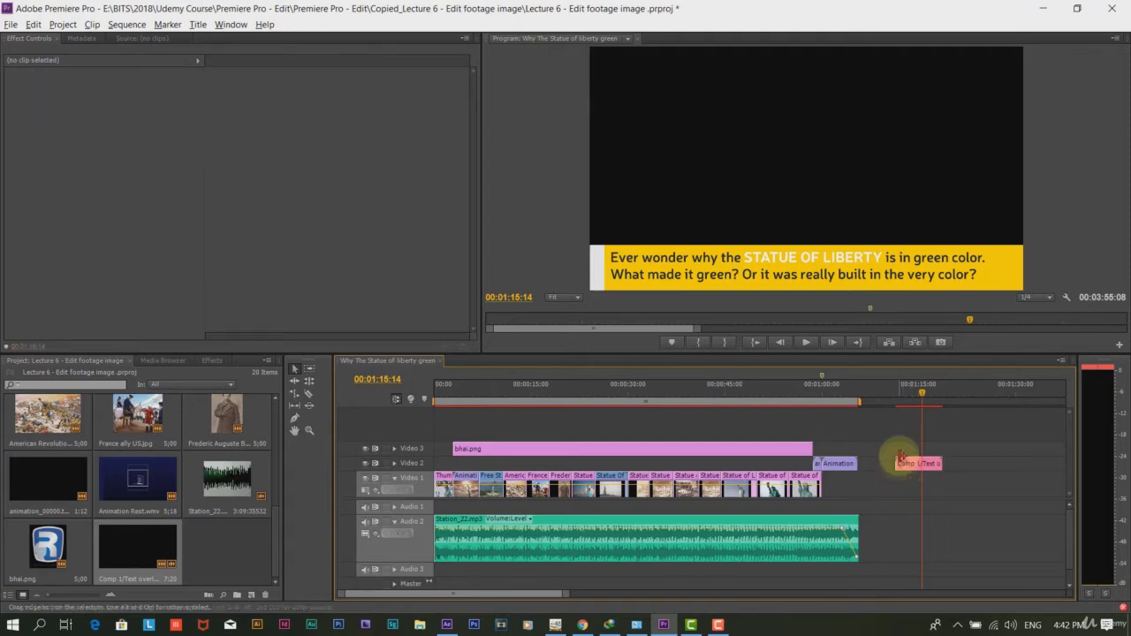
Step: Move the Comp 1 video clip to the start of Video 2 and play the sequence
drag(859, 467, 468, 468)
click(449, 386)
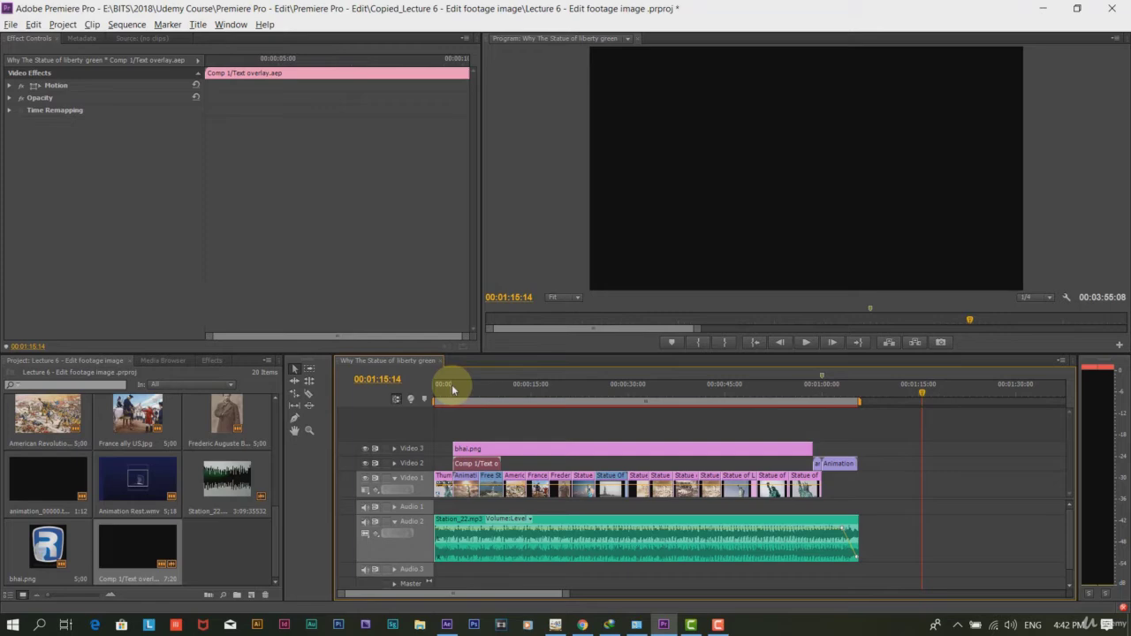
key(=)
click(806, 343)
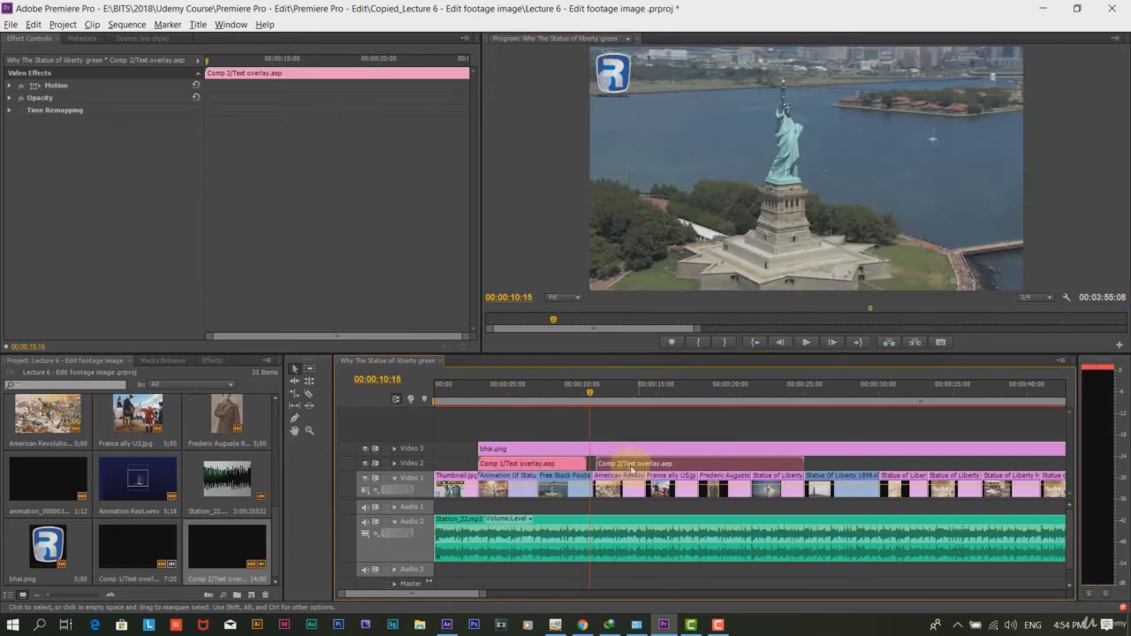
Step: Play the sequence to review the Comp 1 and Comp 2 caption overlays
click(798, 344)
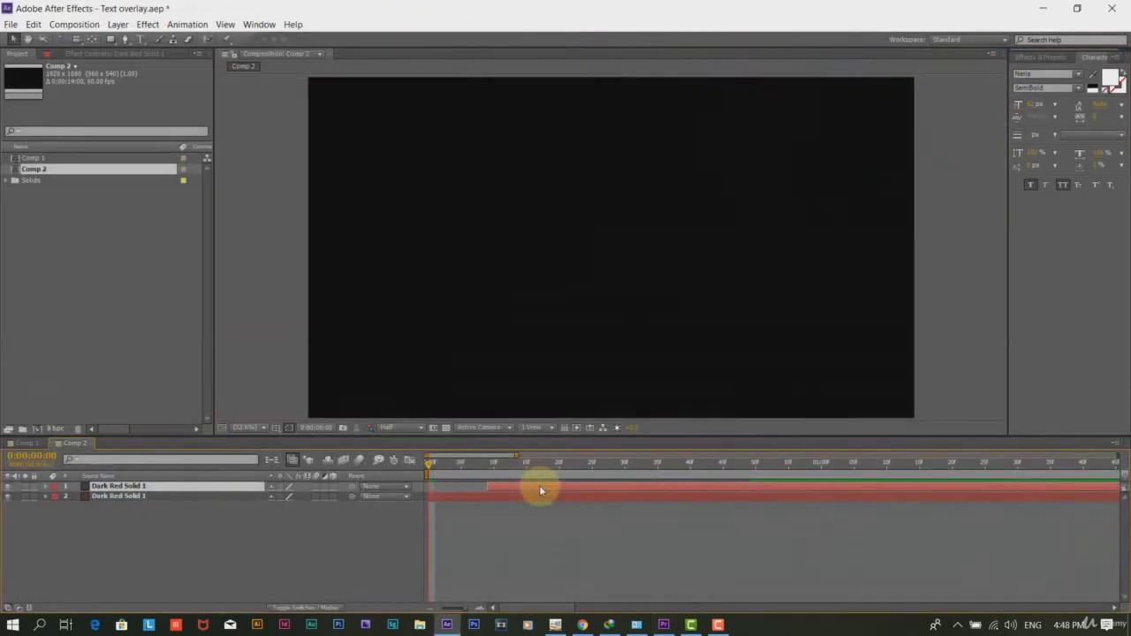
Step: Fit Comp 2 in the timeline and end the work area near 0:00:02:54
key(semicolon)
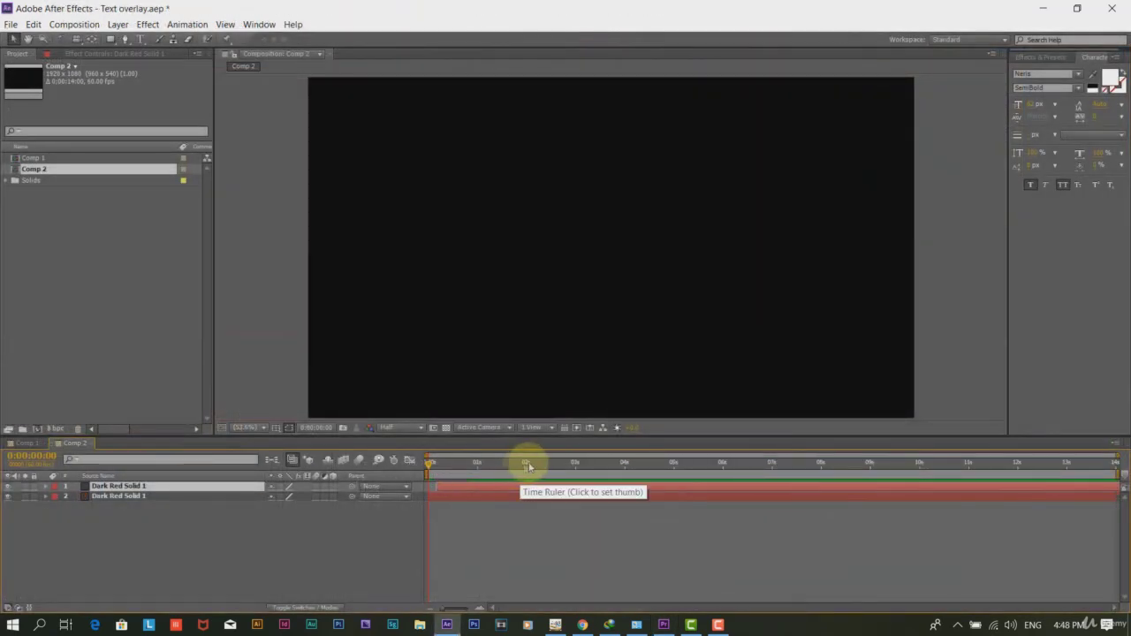
click(548, 464)
key(n)
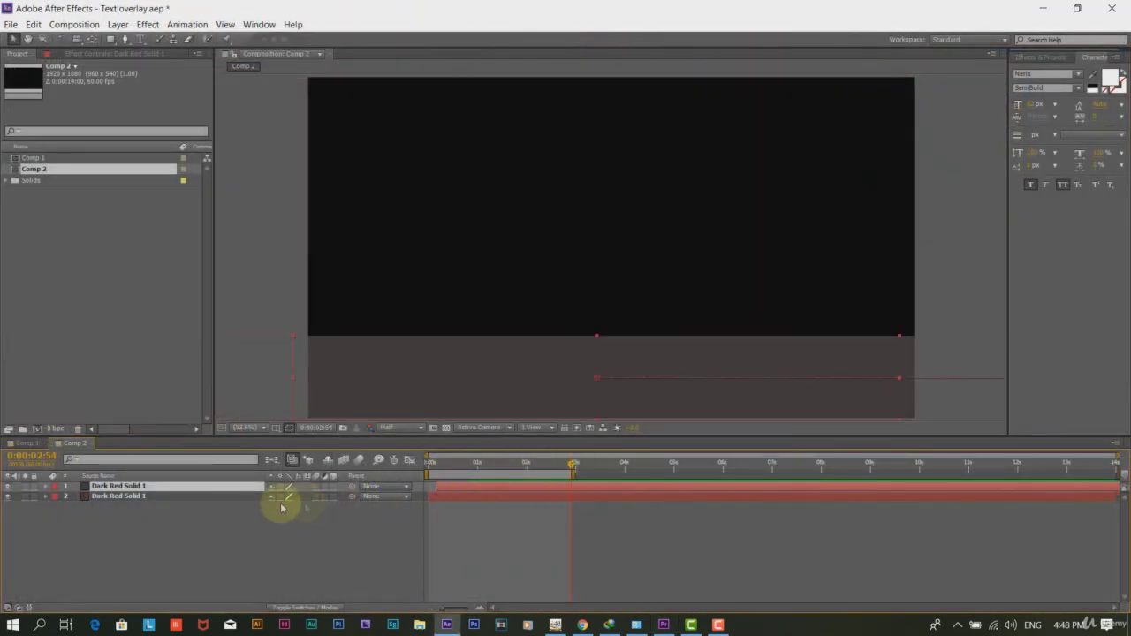
Step: Recolour the second dark red solid to FFA200 orange in Solid Settings
click(210, 502)
click(209, 496)
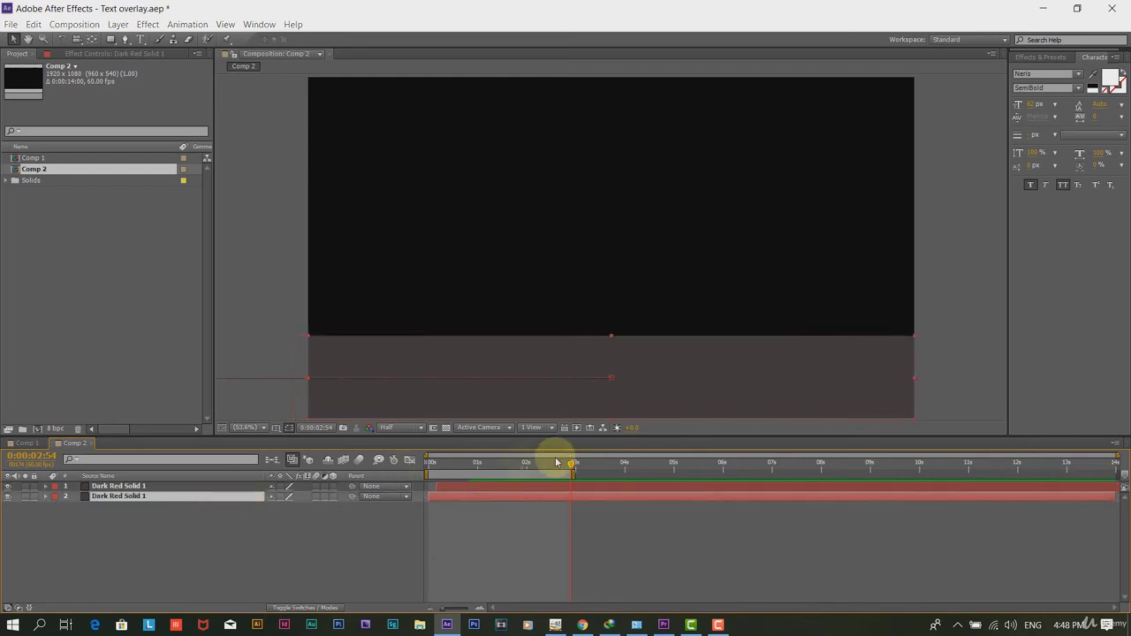
key(ctrl+shift+y)
click(324, 403)
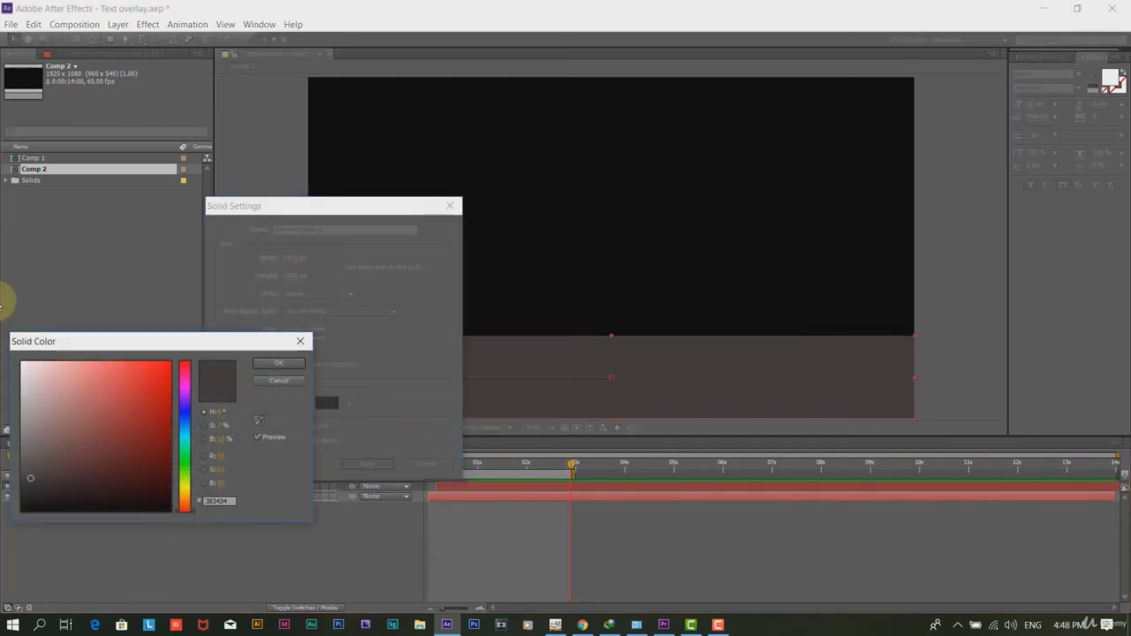
drag(24, 364, 2, 351)
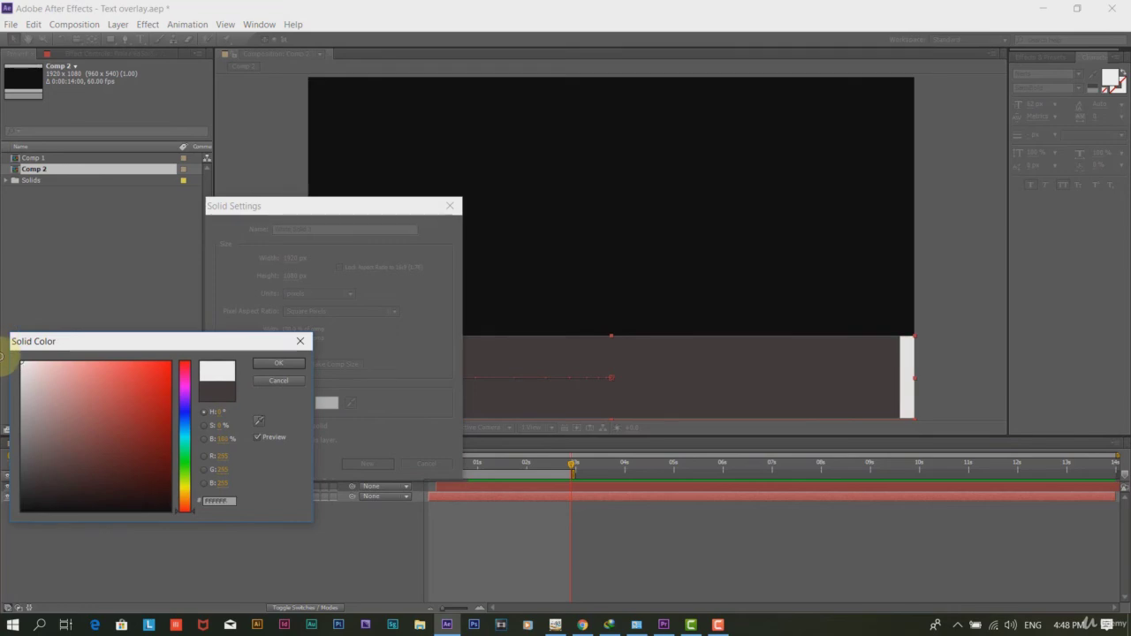
click(182, 502)
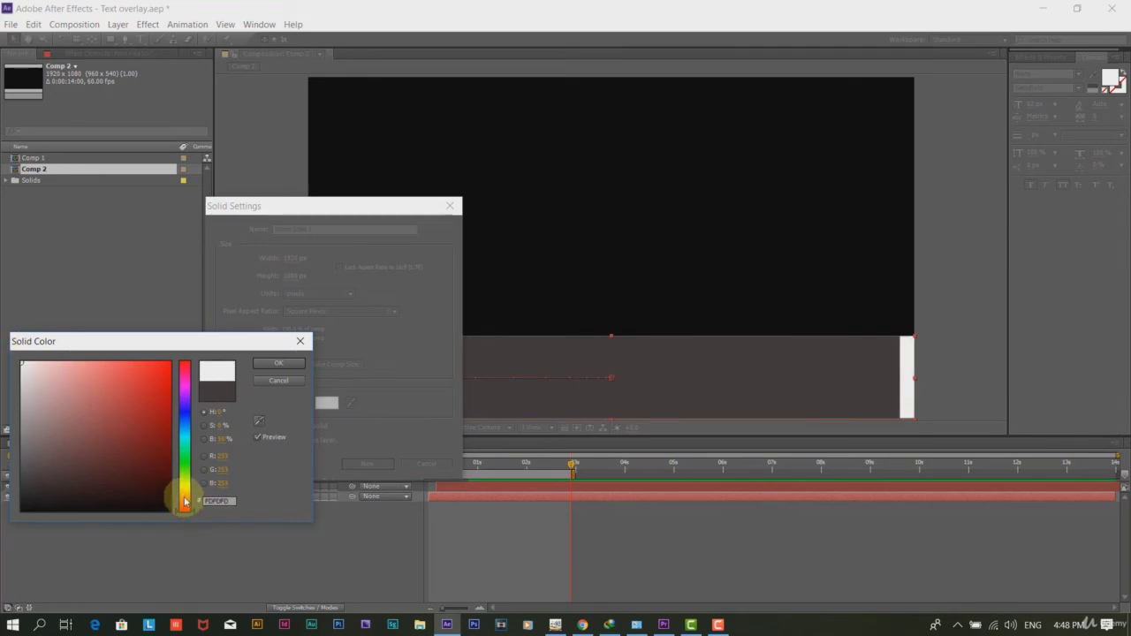
drag(185, 501, 184, 487)
drag(156, 379, 173, 360)
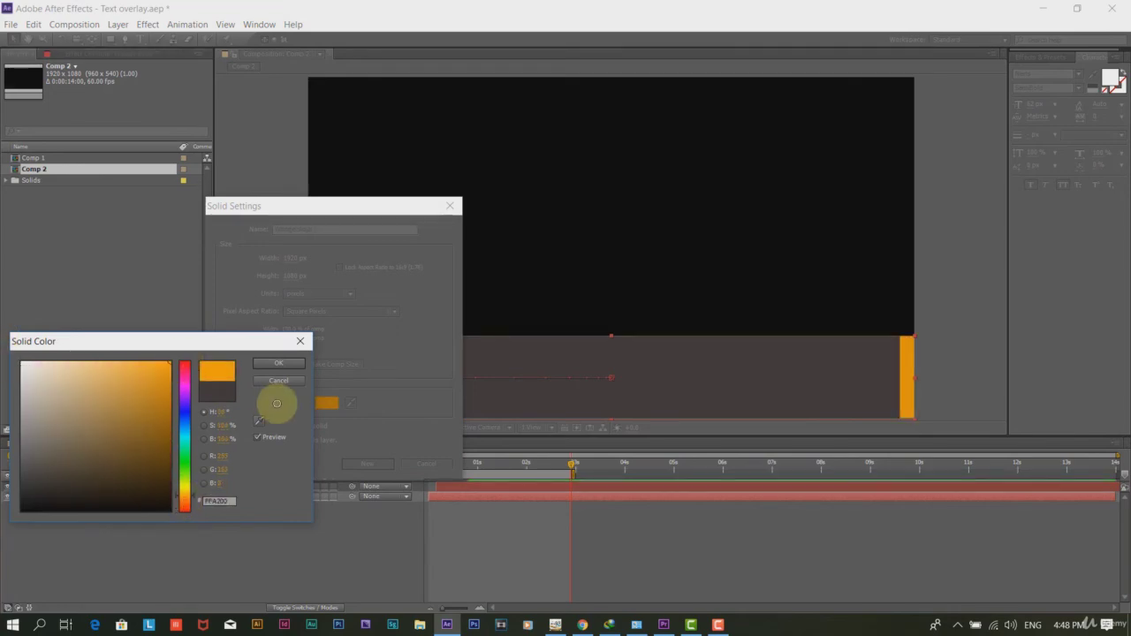
key(Return)
click(368, 463)
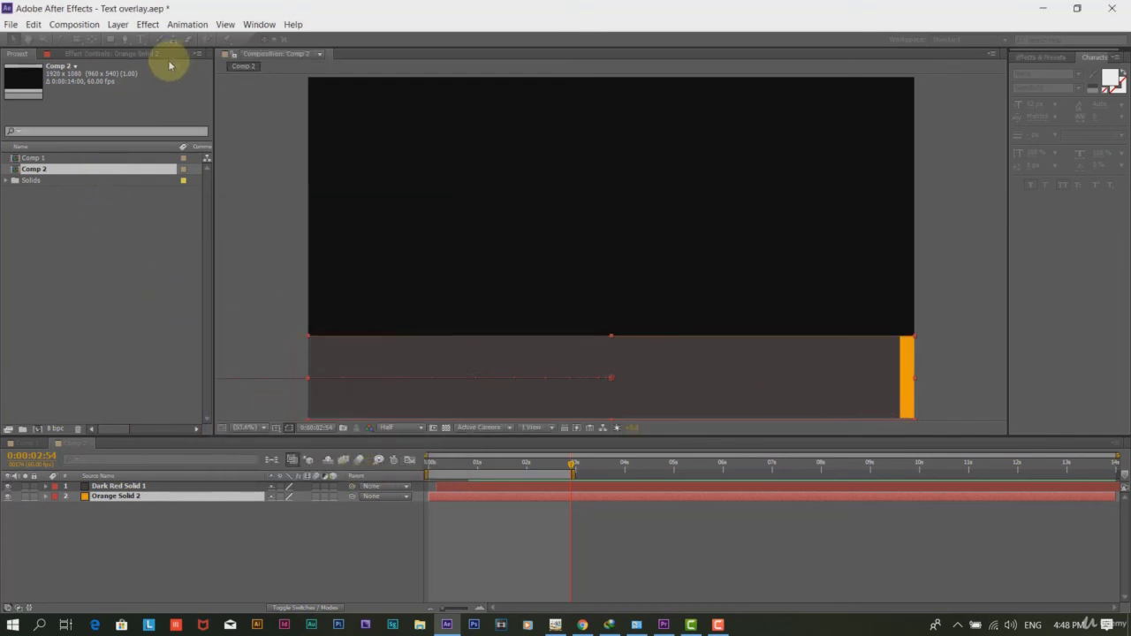
Step: Run a RAM Preview of Comp 2 and stop it near the start
click(74, 24)
mouse_move(301, 180)
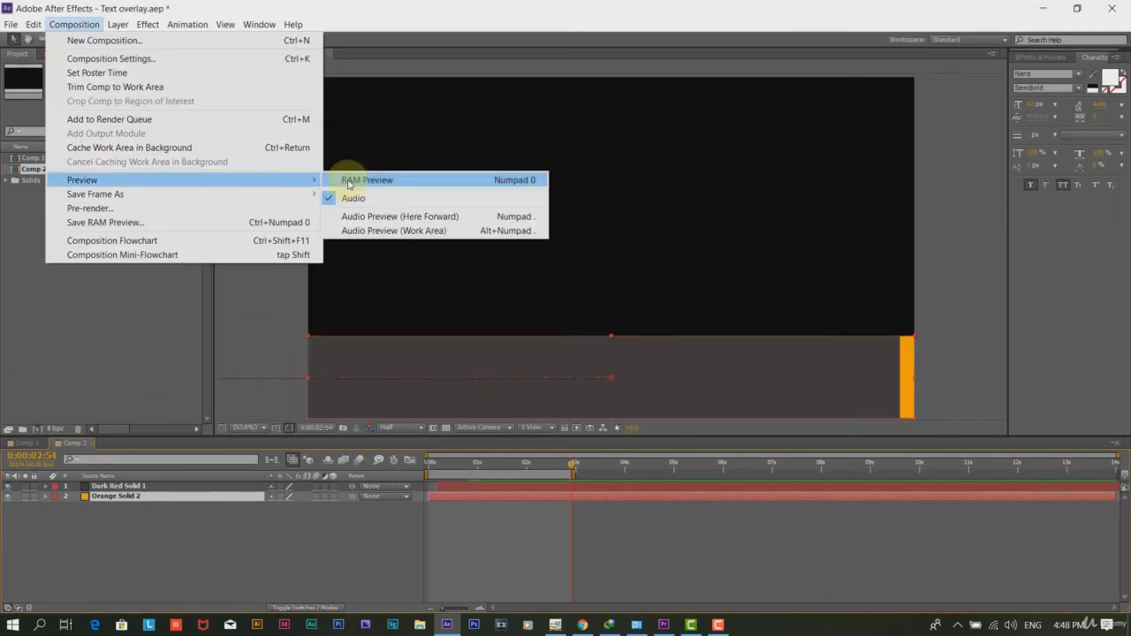
click(349, 182)
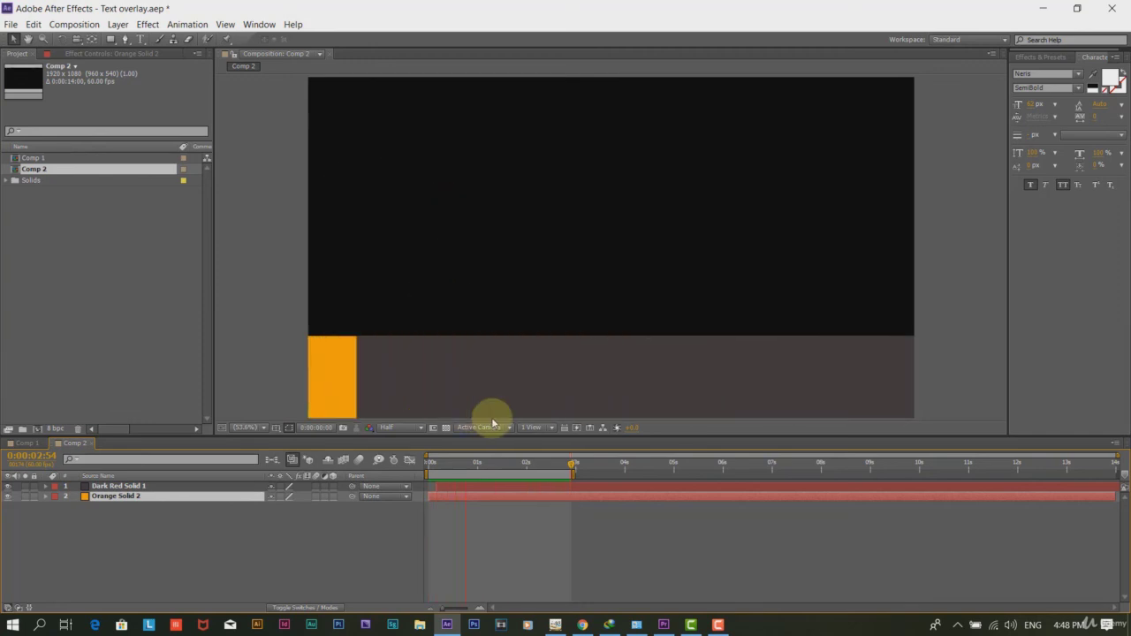
click(437, 463)
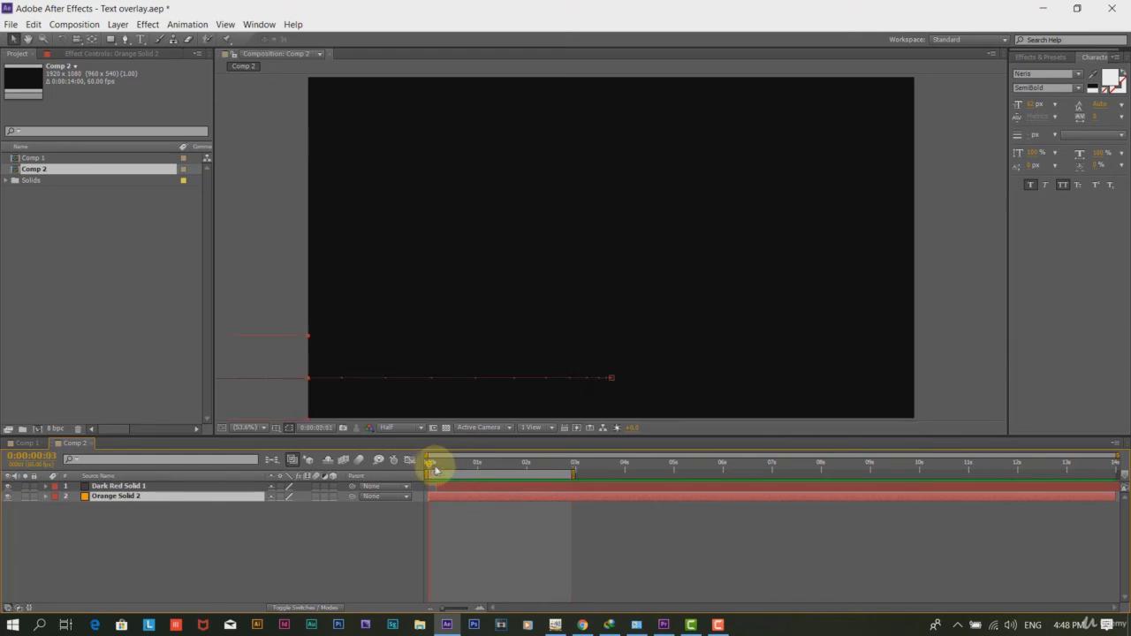